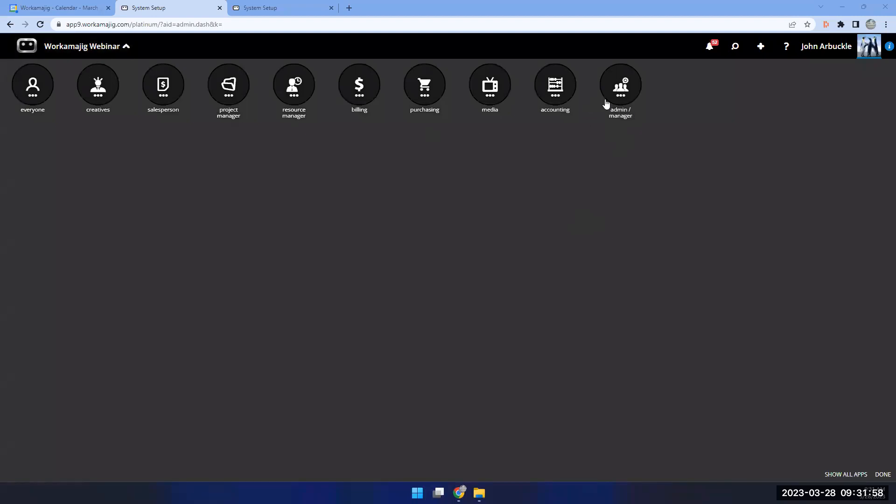
Expand the admin/manager app group on the Workamajig dashboard.
click(627, 94)
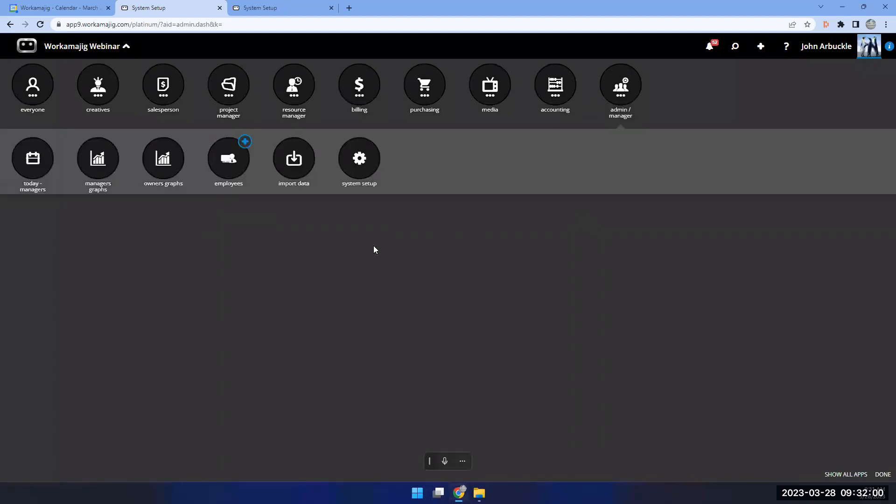
Open System Setup and its Connections email settings (Pop, outlook.office365.com, port 995).
click(360, 166)
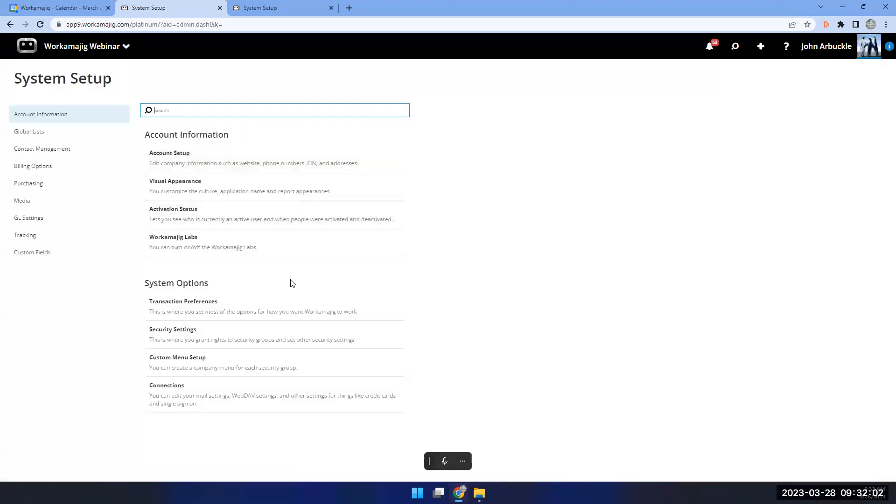
click(173, 404)
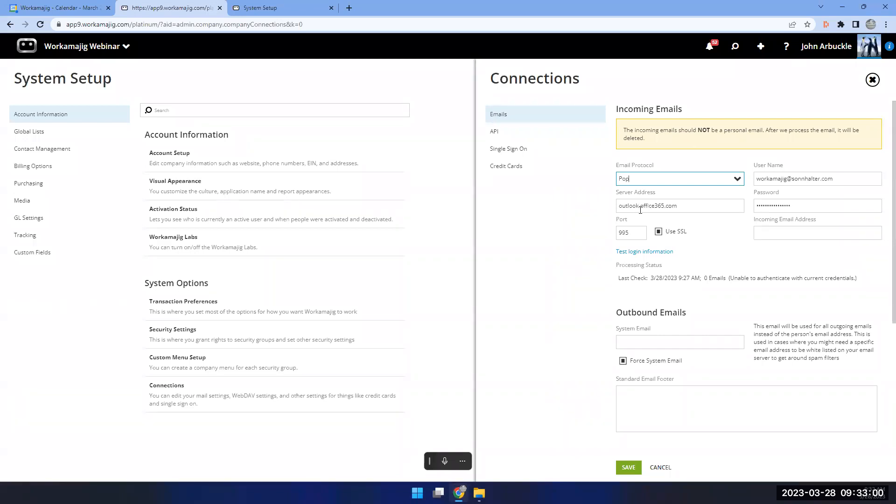
Replace the incoming mail user name's domain with workamajig.com, keeping the Pop protocol.
click(736, 181)
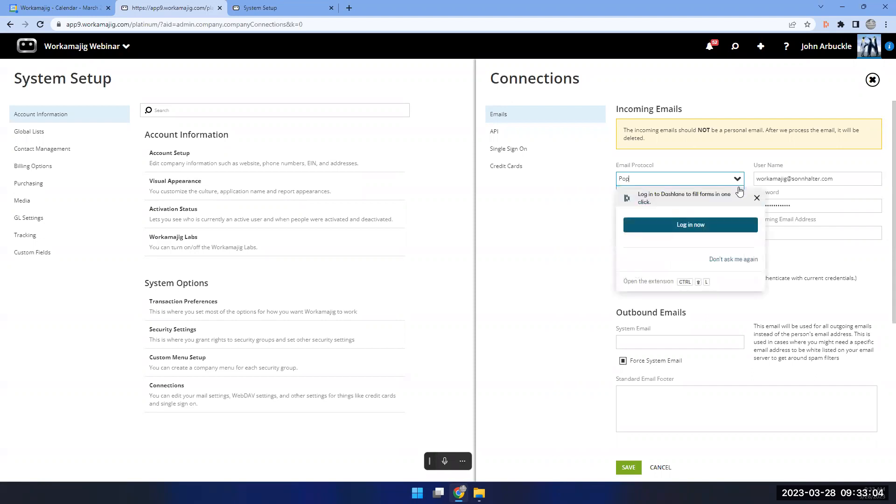
click(746, 263)
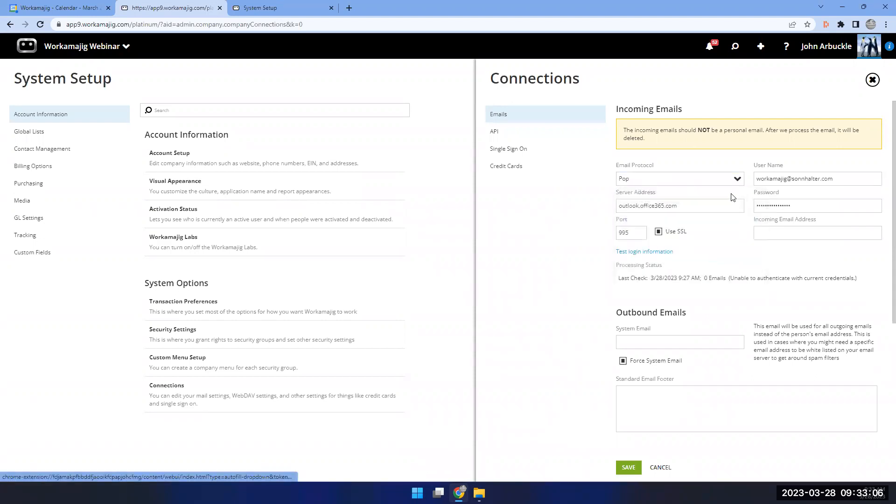
click(734, 180)
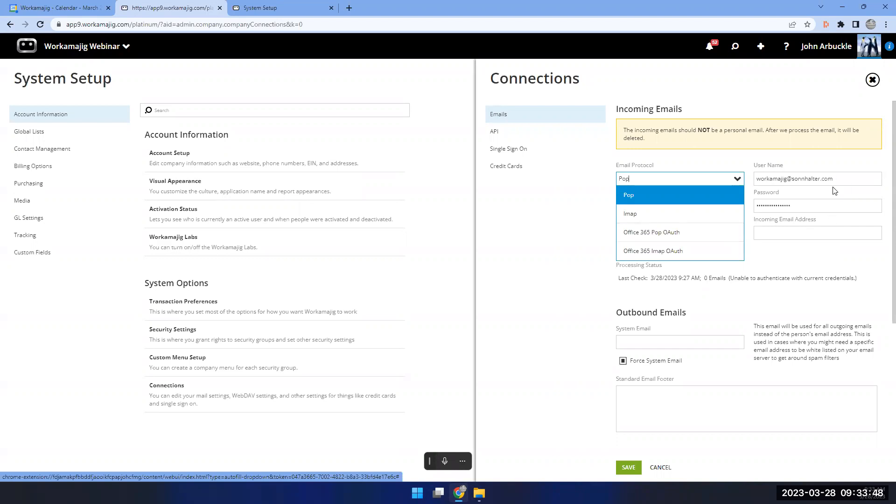
drag(841, 179, 792, 177)
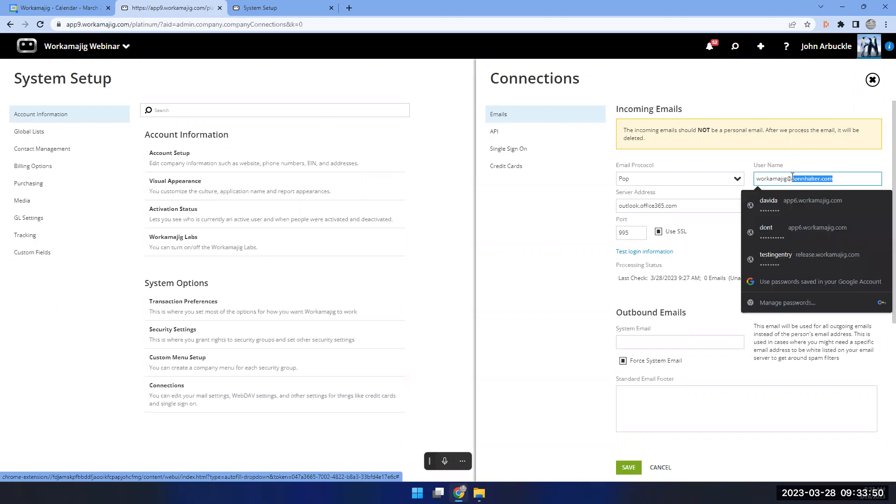
text(wor)
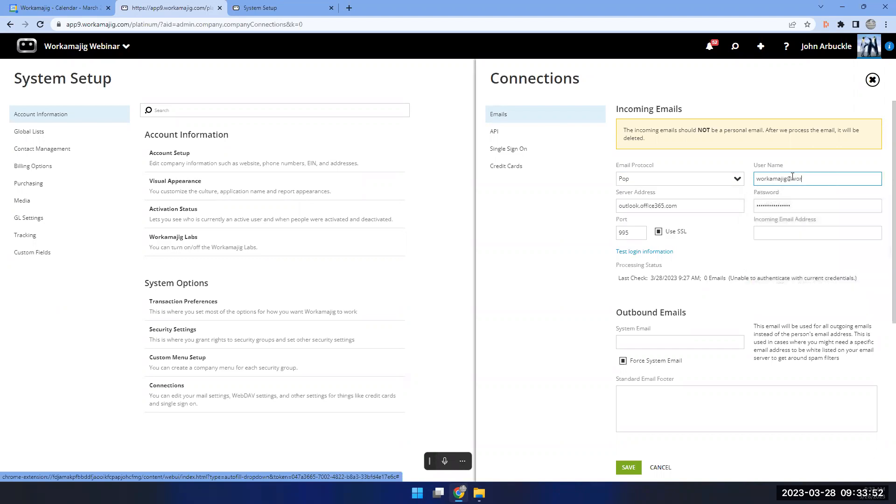
text(kamajig.com)
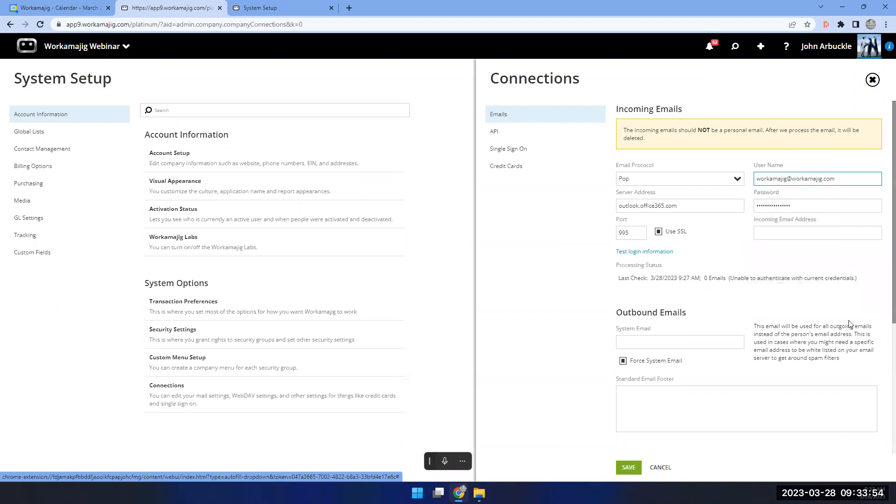
click(767, 265)
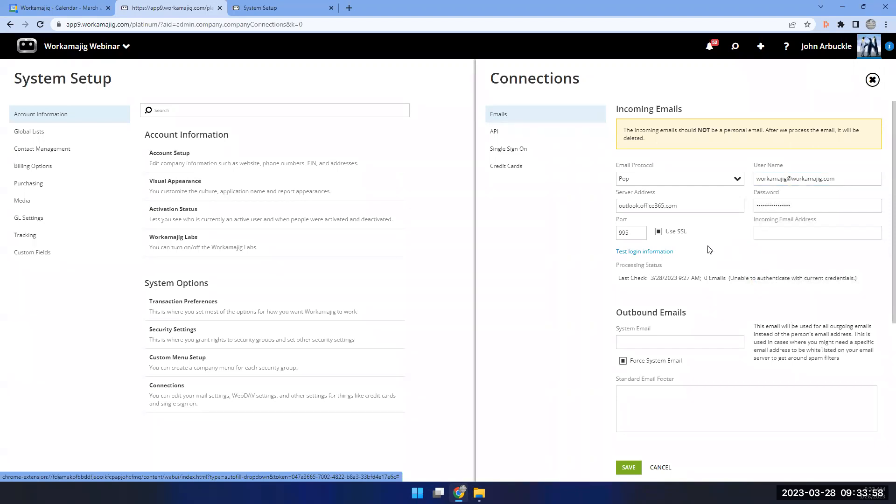
scroll(709, 250, down, 1)
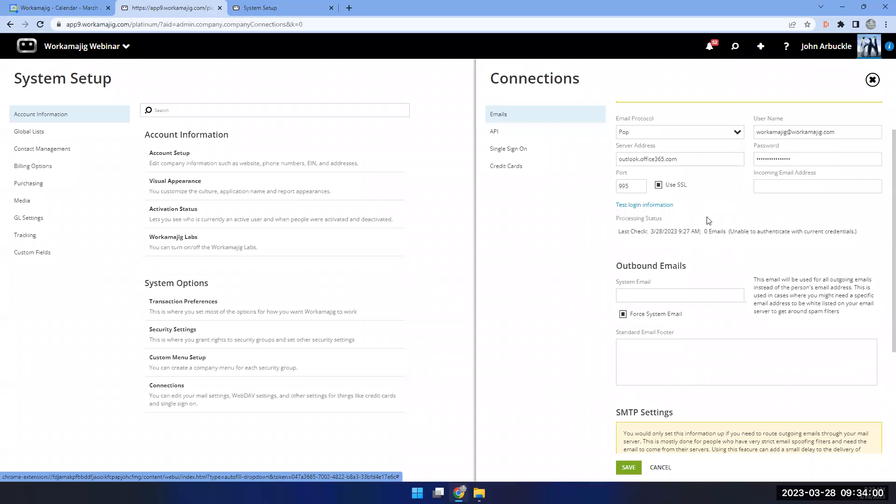
scroll(697, 202, up, 1)
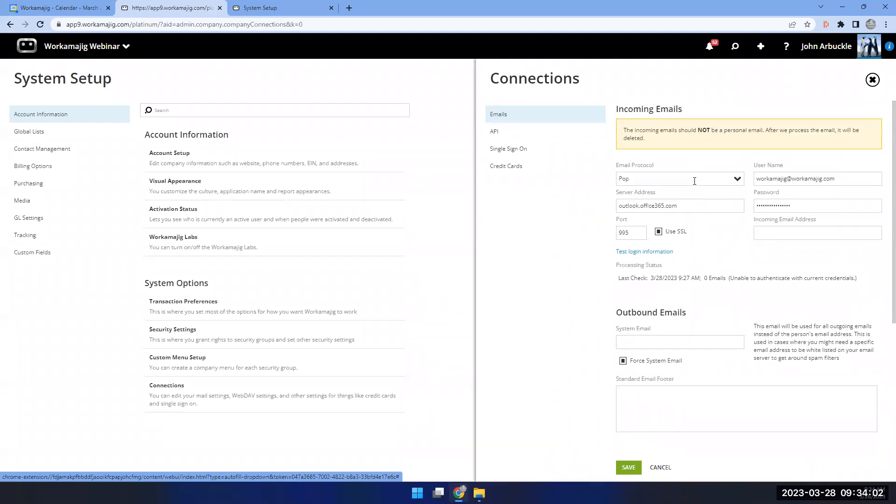
scroll(717, 310, down, 5)
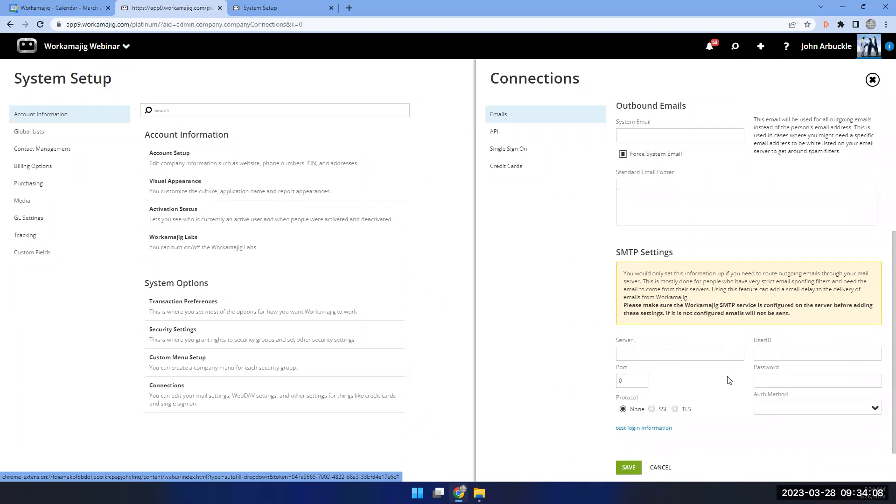
scroll(642, 287, up, 3)
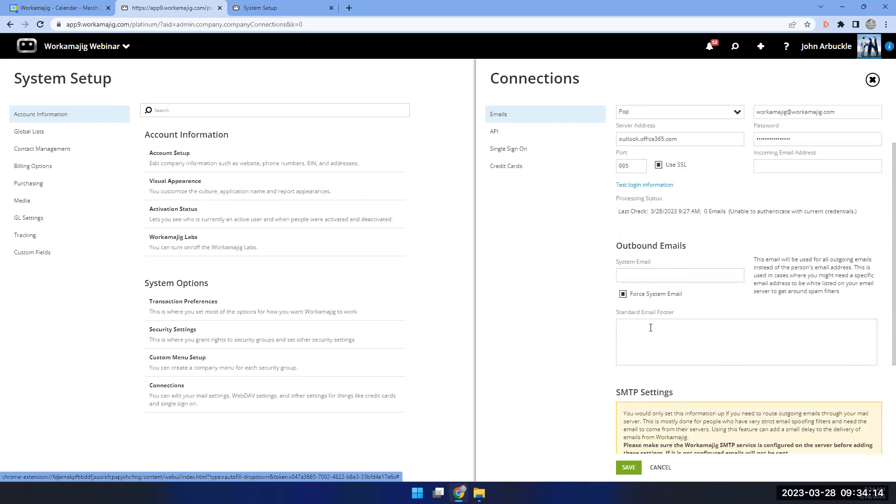
scroll(670, 324, down, 3)
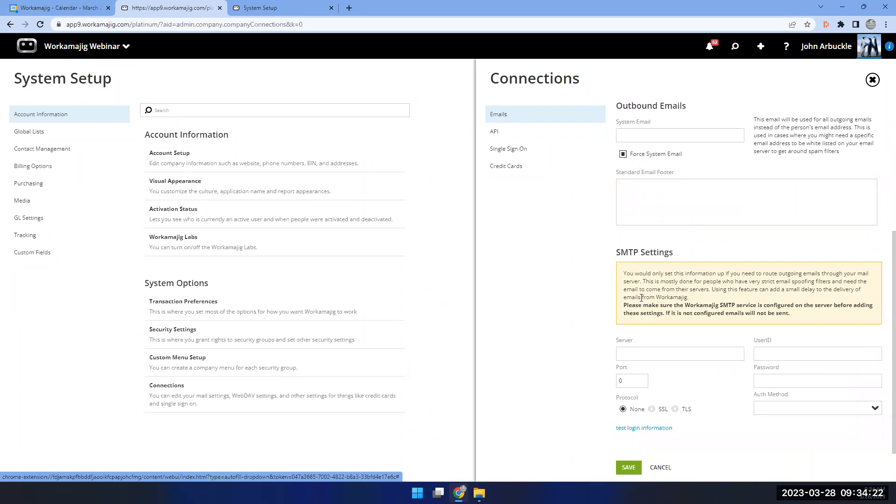
scroll(646, 288, up, 2)
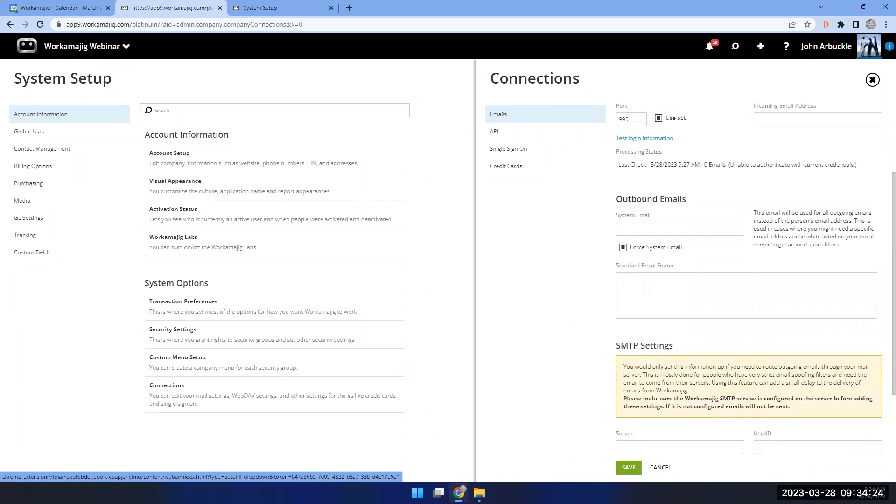
scroll(647, 287, down, 1)
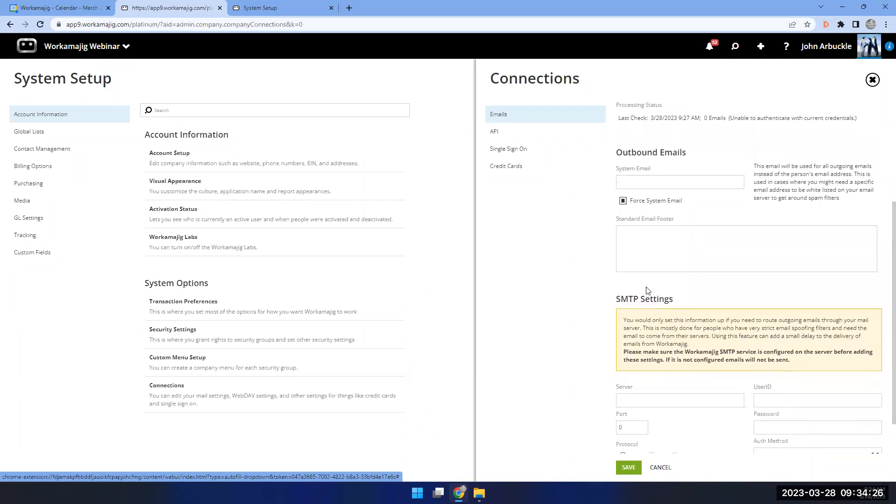
scroll(648, 291, down, 1)
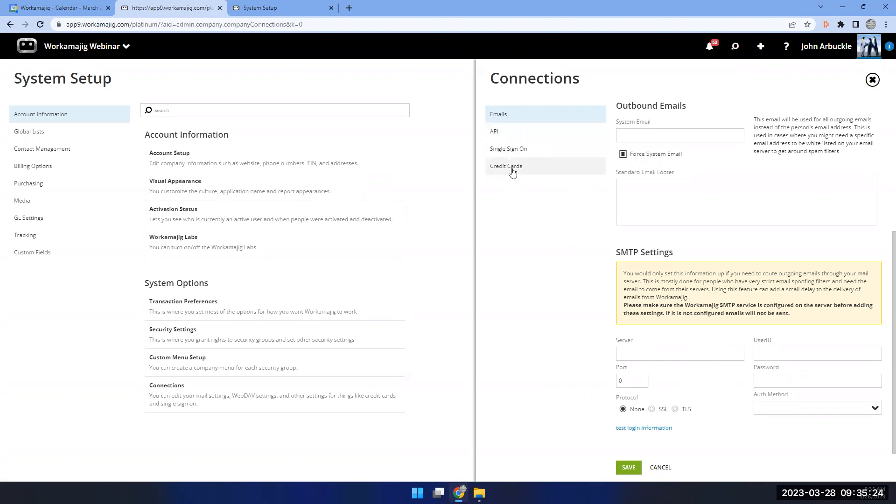
Show the Credit Cards settings, then start and cancel a Plaid bank connection.
click(512, 171)
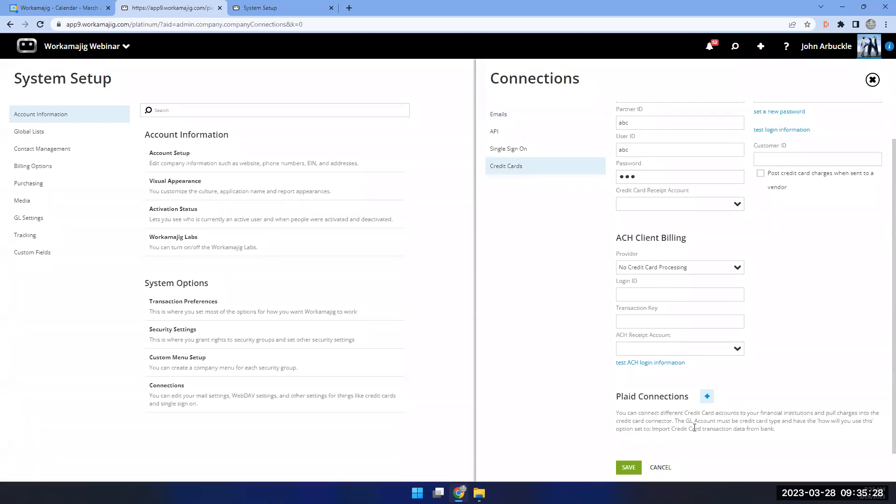
click(708, 397)
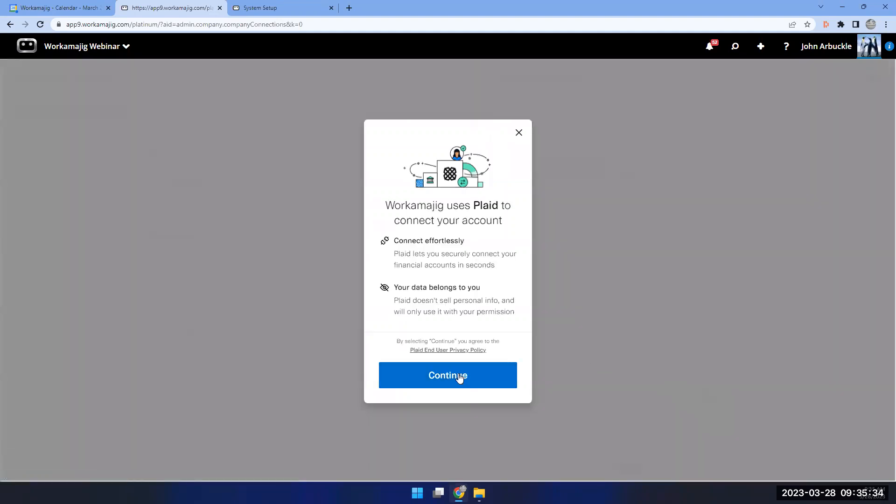
click(460, 379)
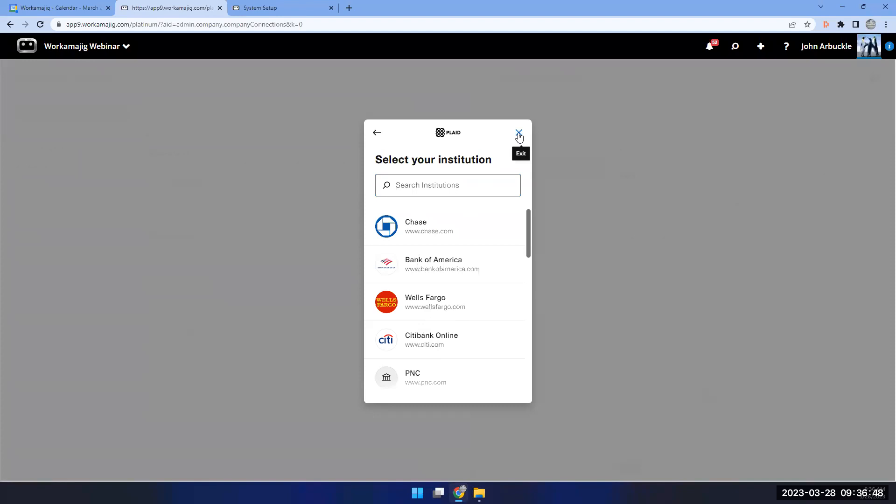
click(519, 136)
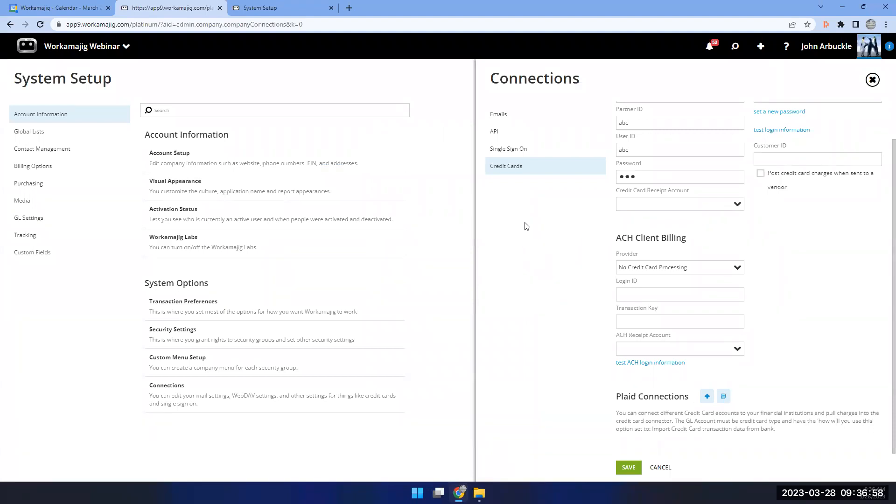
Show the Single Sign On connection settings.
click(512, 152)
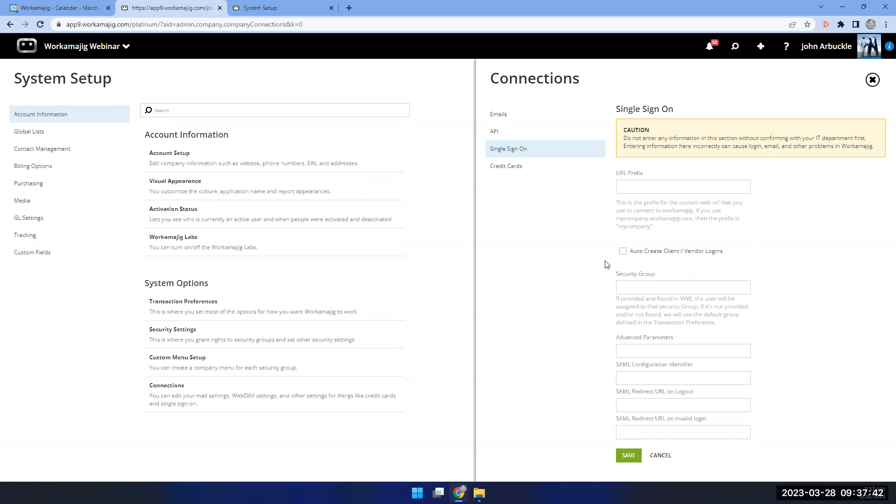
Enable automatic client and vendor login creation, then show the API connection settings.
click(621, 252)
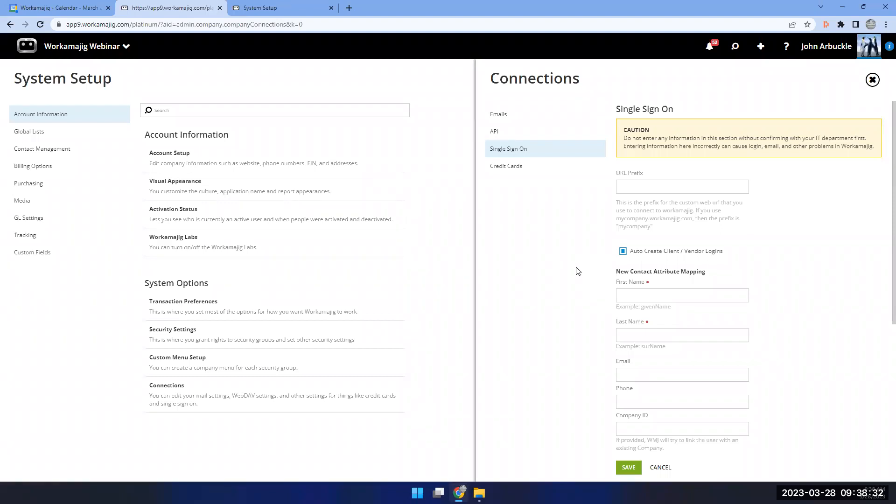
click(495, 137)
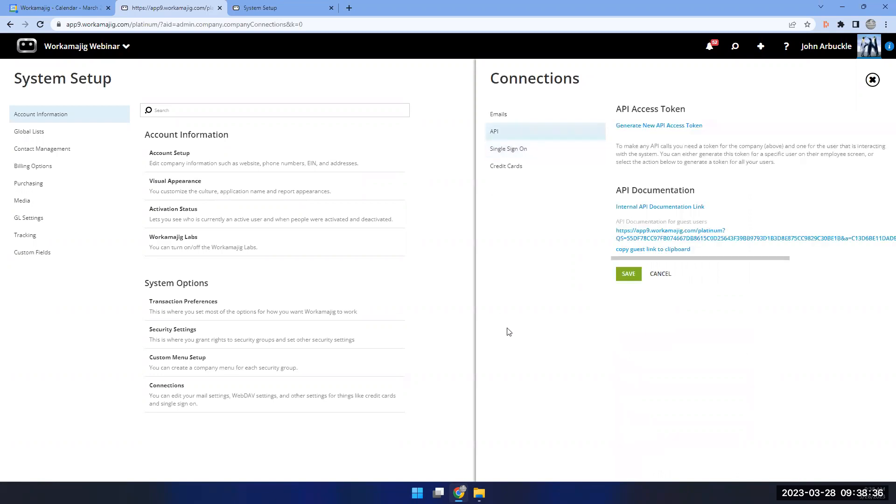
Open the Internal API Documentation guide and scroll through its Topics/Modules list.
click(642, 208)
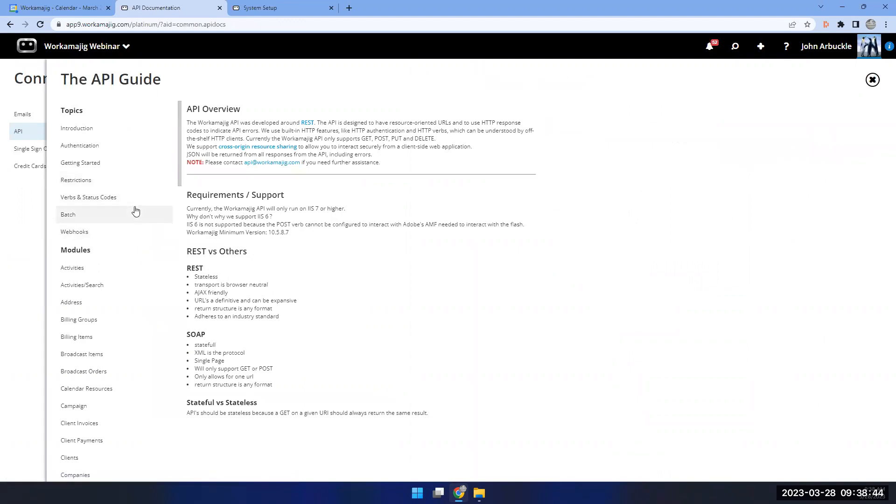
scroll(135, 211, down, 1)
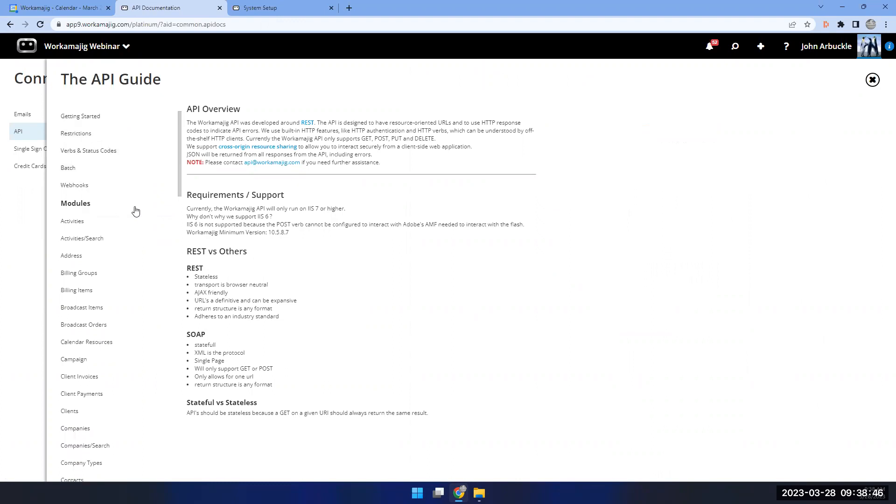
scroll(135, 210, down, 1)
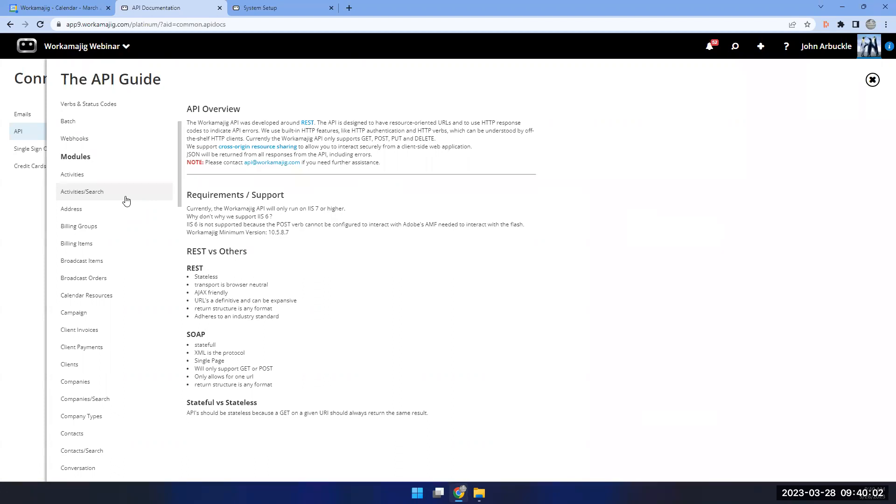
Open the My Assignments Billing report from the Report Center's custom Billing Reports.
click(279, 8)
click(84, 50)
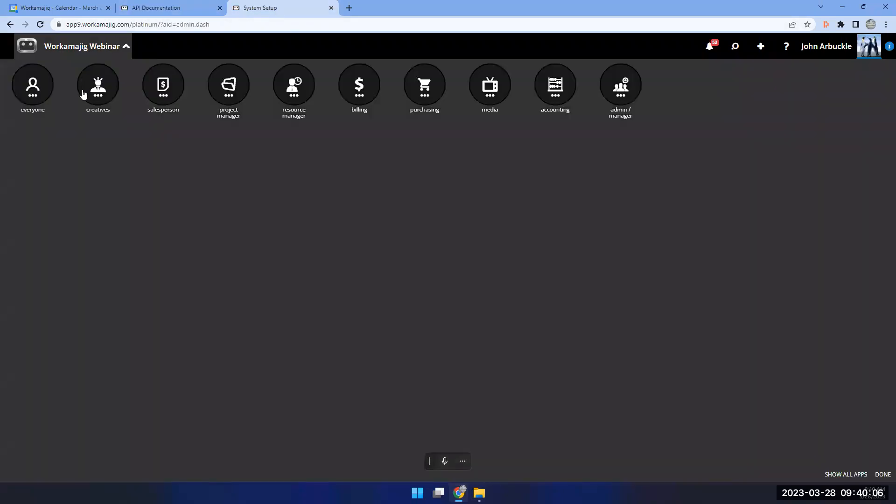
click(33, 94)
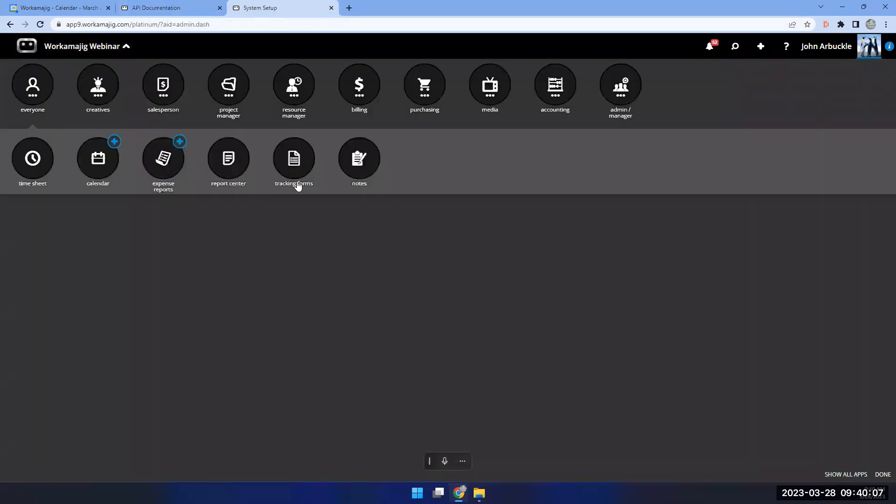
click(226, 169)
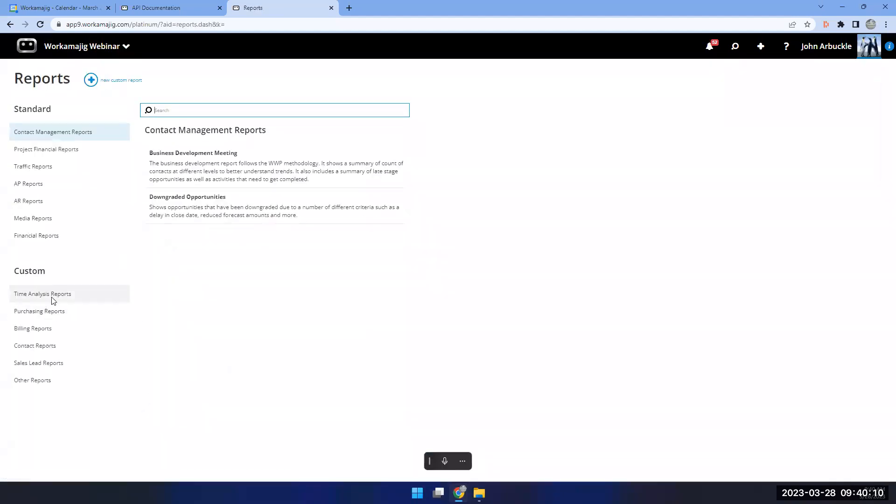
click(41, 330)
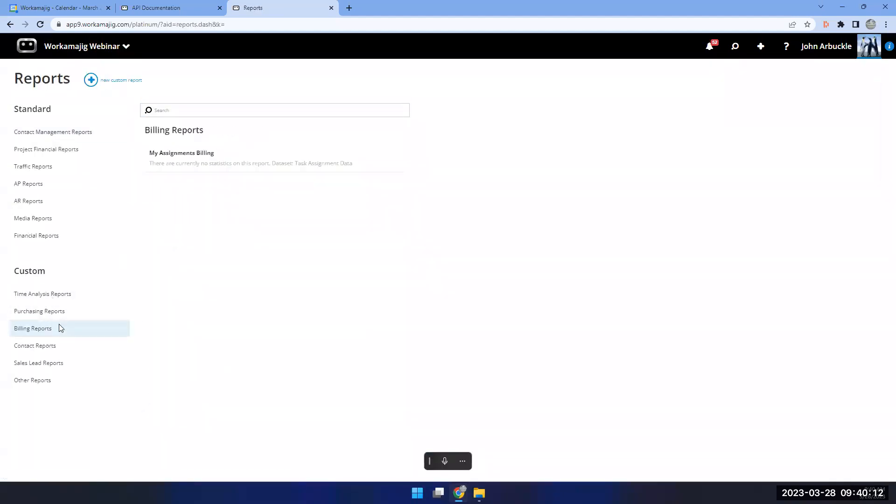
click(179, 170)
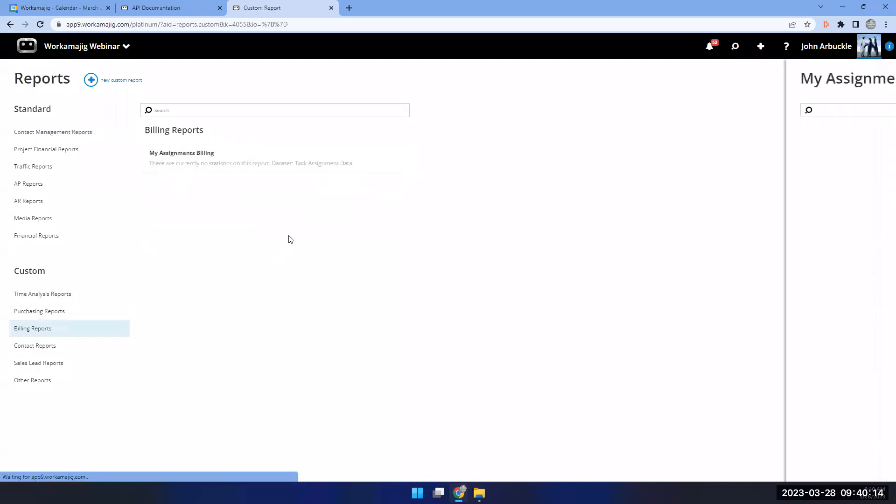
click(278, 80)
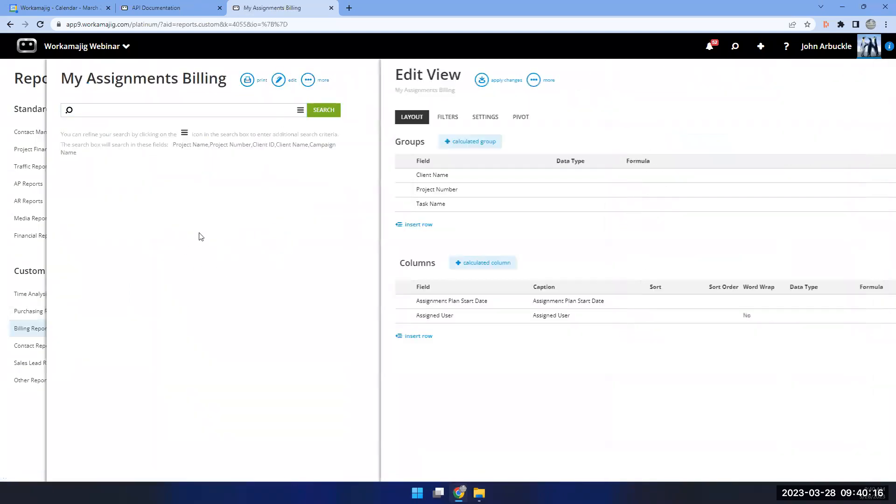
click(198, 120)
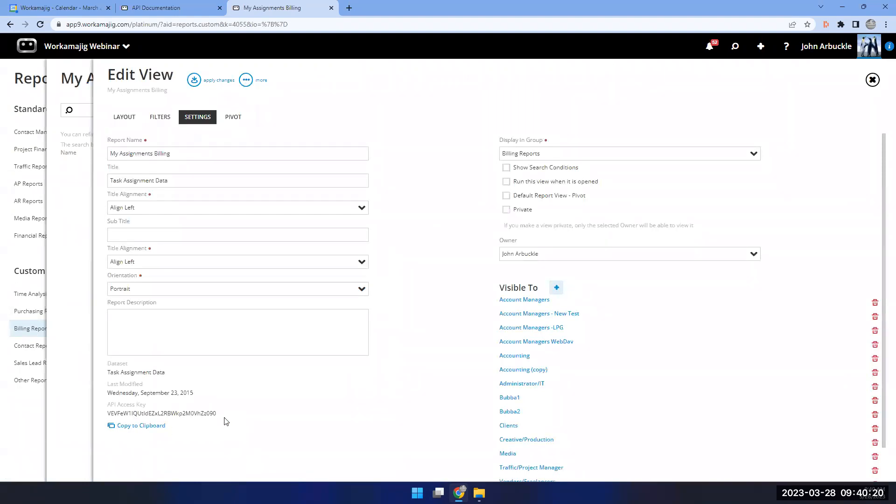
click(118, 118)
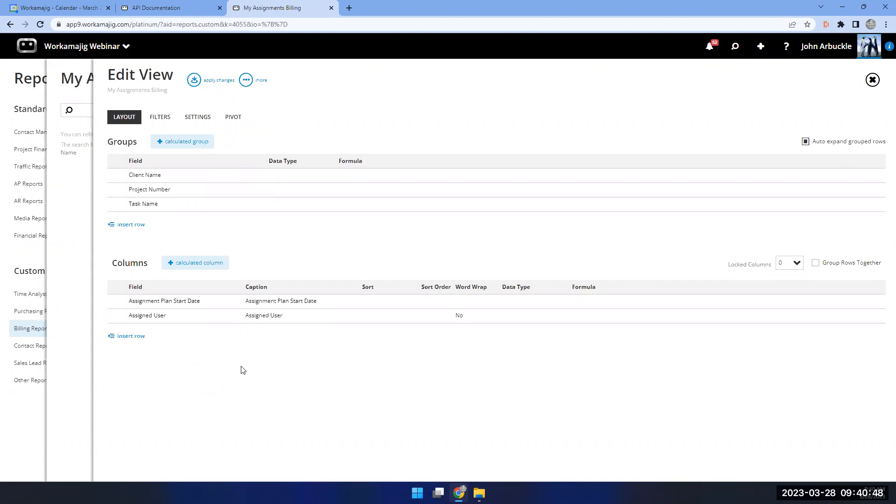
Apply the view changes, run the My Assignments Billing report, then switch to API Documentation.
click(194, 82)
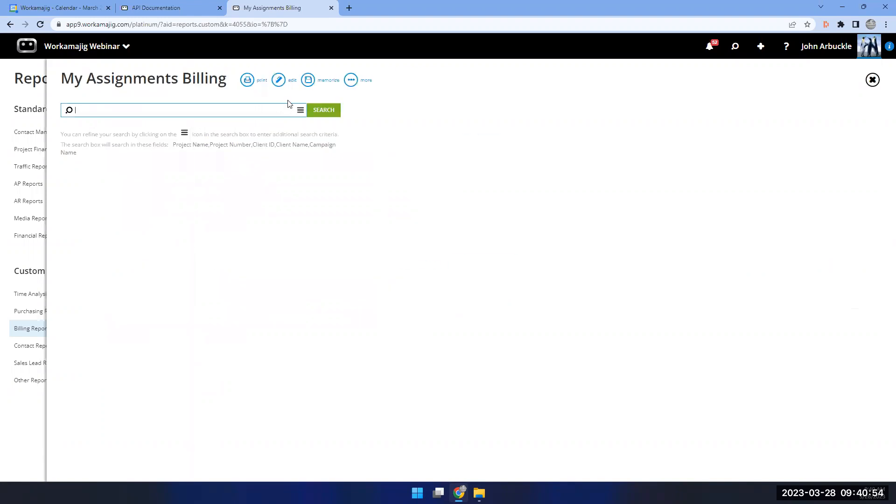
click(314, 112)
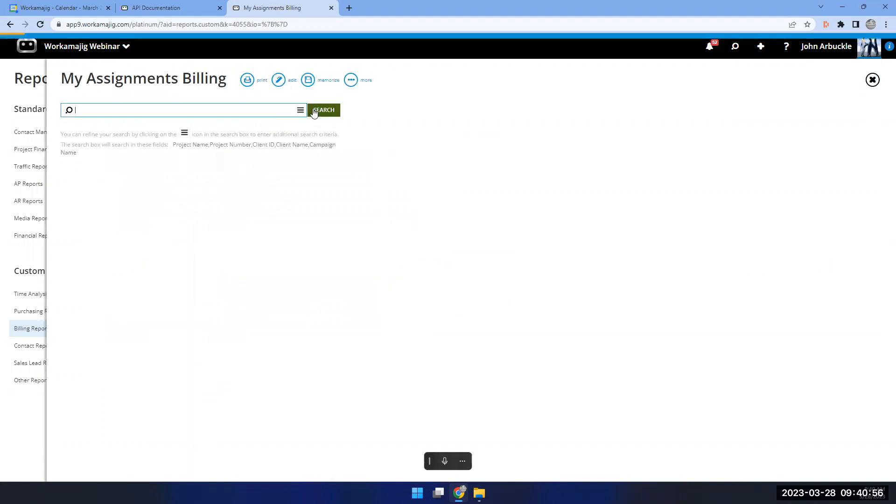
click(356, 79)
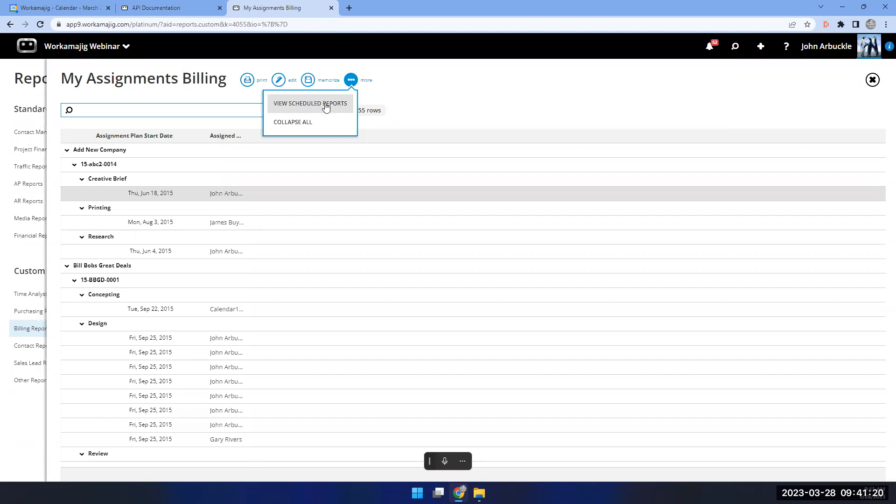
click(174, 8)
Close the API Guide to reveal Connections > API, then open the role-based app menu.
click(26, 220)
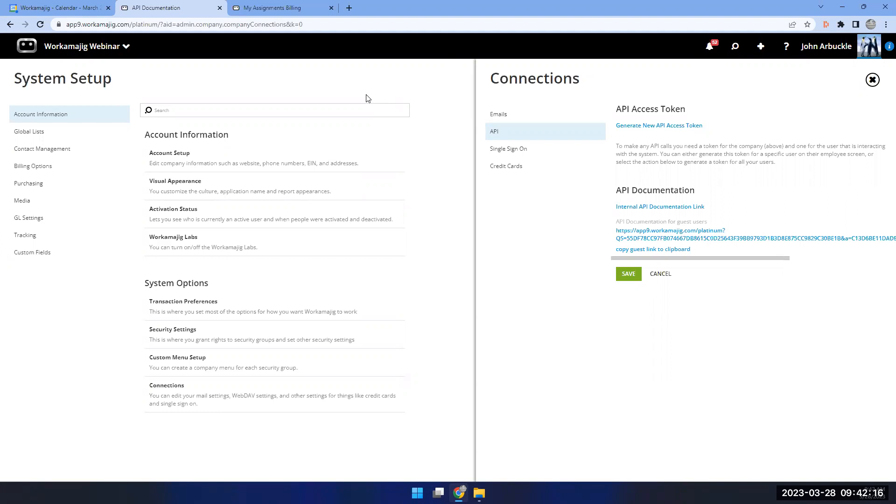
click(87, 46)
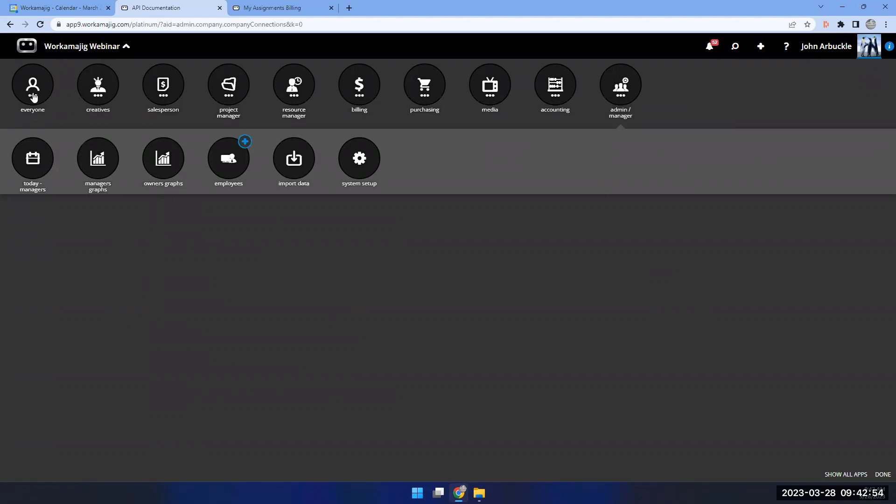
Leave the System Setup connections page for the calendar, discarding the pending connection changes.
click(33, 97)
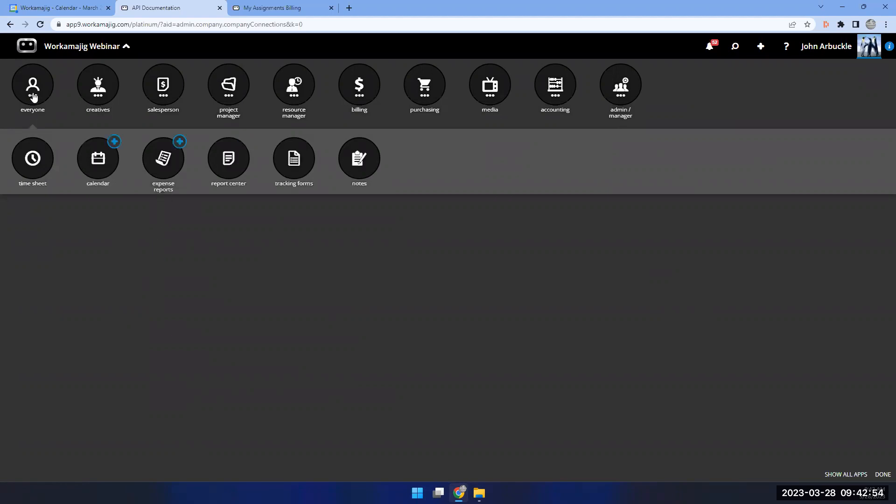
click(98, 165)
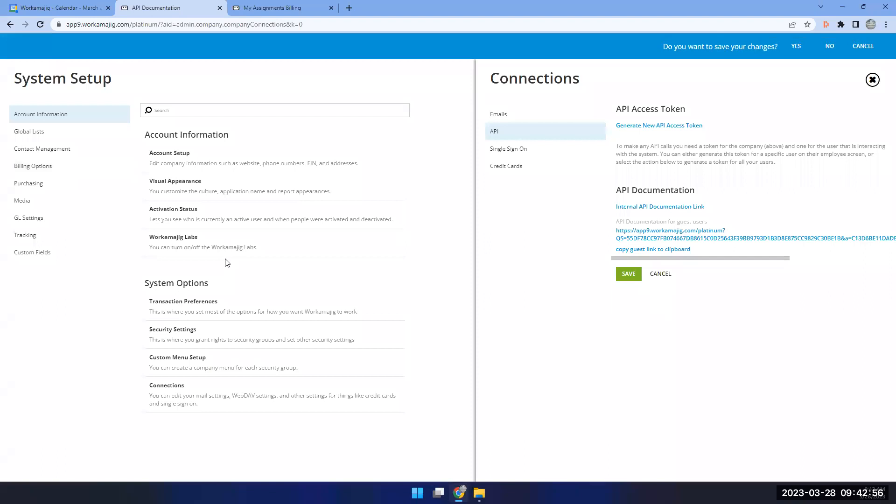
click(795, 47)
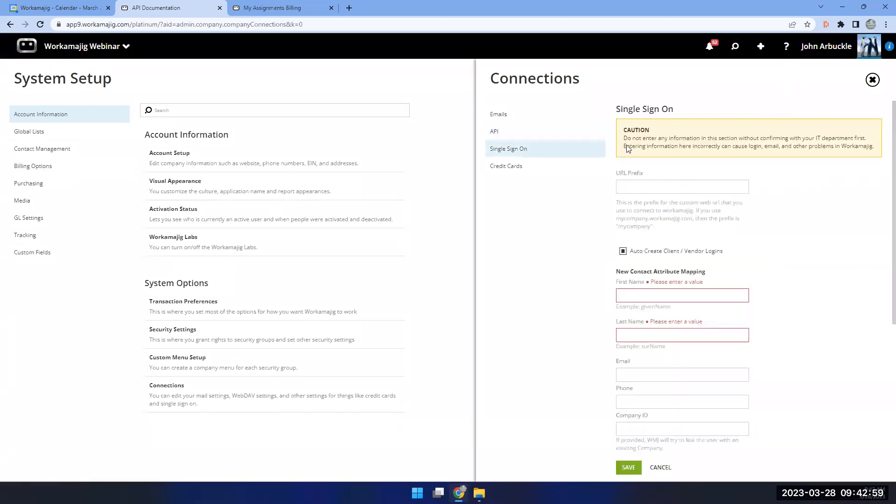
click(82, 46)
click(100, 157)
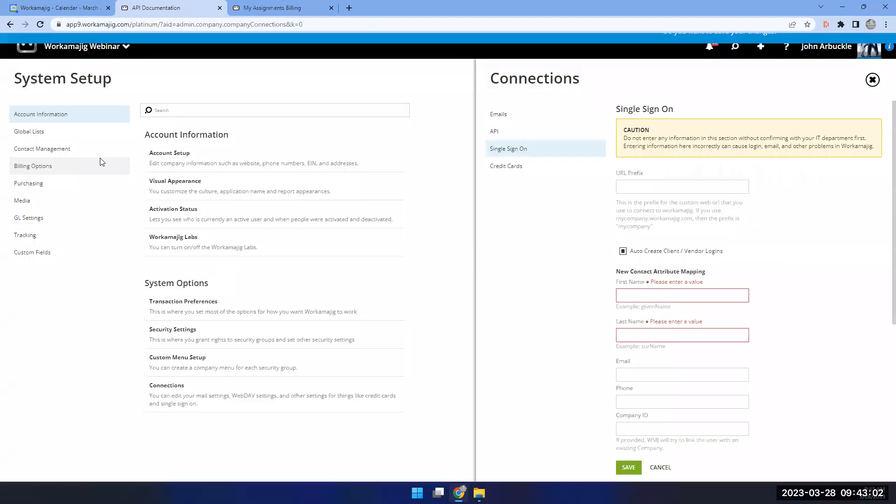
click(830, 47)
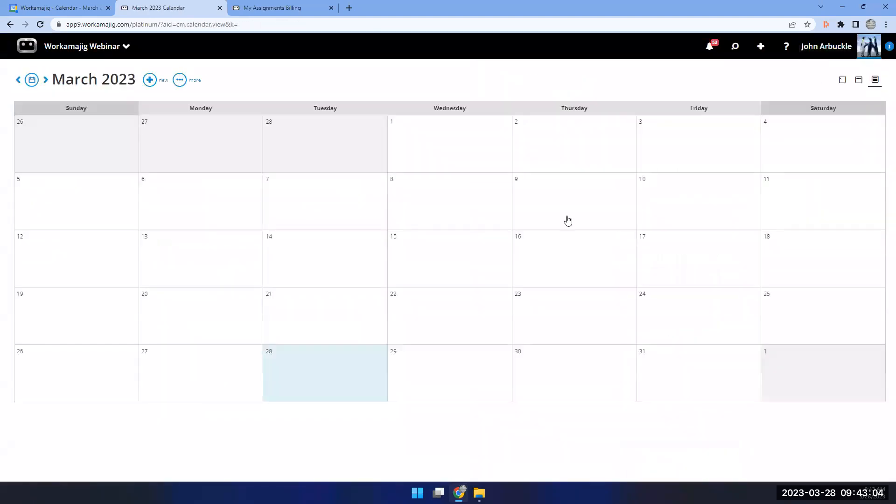
Reopen the March 2023 calendar from the everyone apps and show its extra options.
click(74, 47)
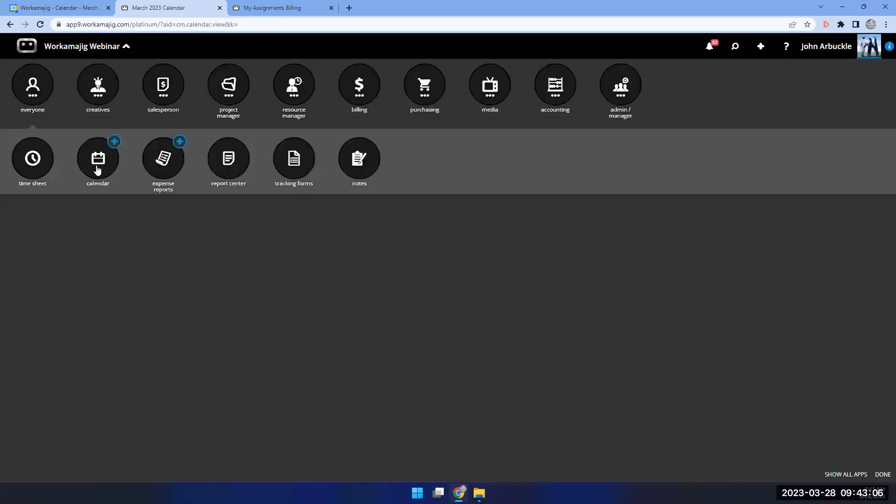
click(96, 163)
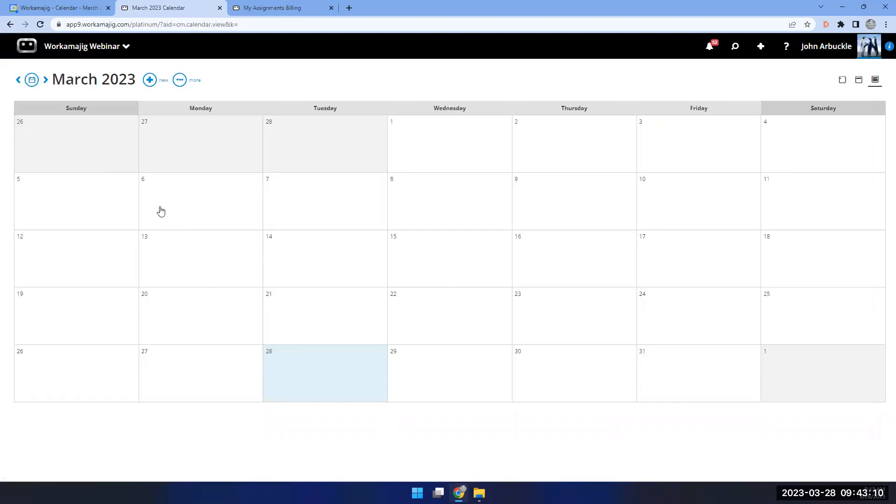
click(179, 86)
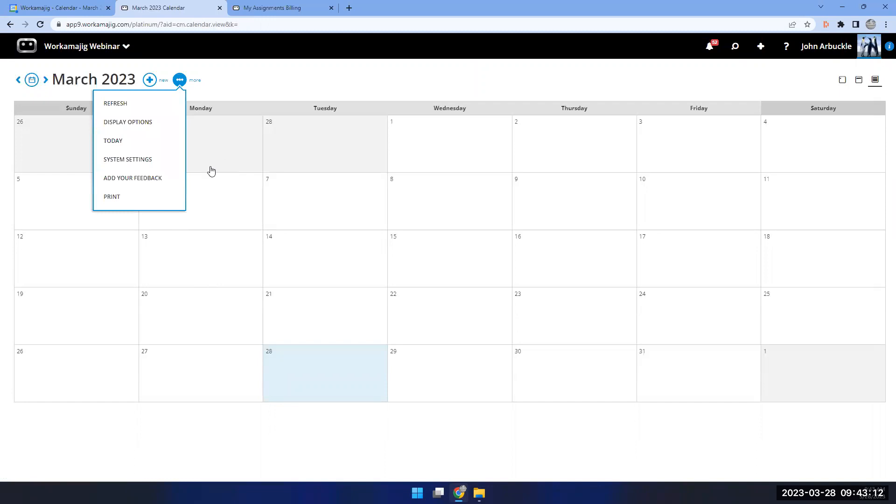
Review the display options for personal, public and resource calendars, then go to Google Calendar.
click(144, 123)
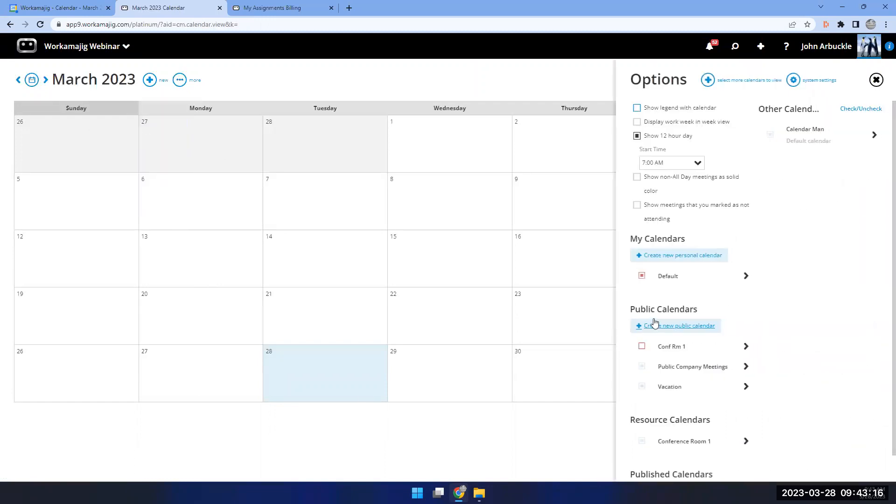
scroll(694, 287, down, 1)
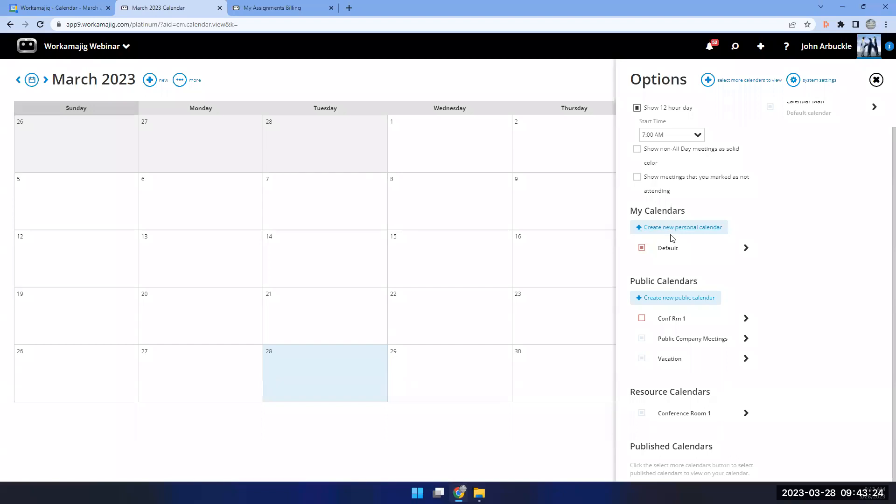
click(58, 10)
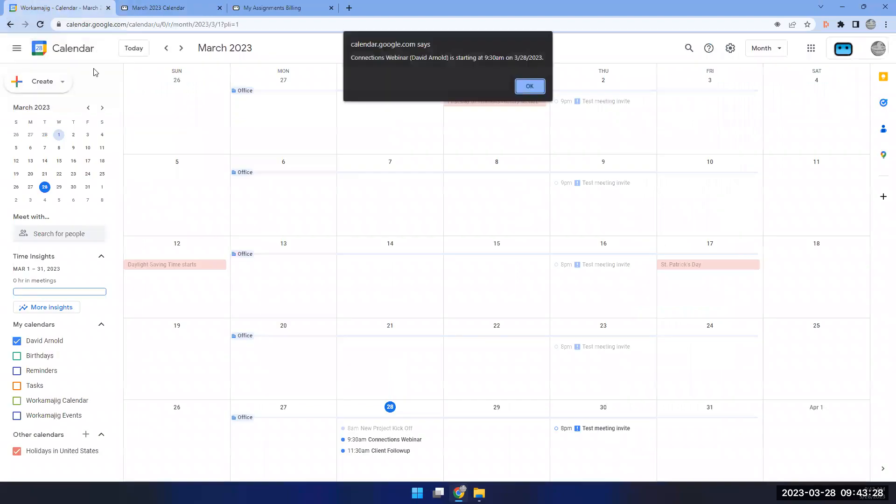
Copy the primary Google calendar's secret iCal address from its settings and acknowledge the warning.
click(529, 86)
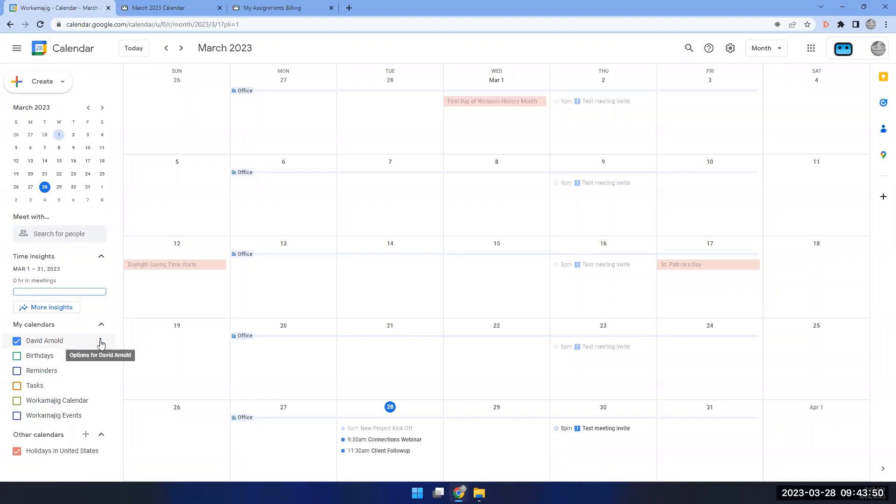
click(100, 343)
click(101, 343)
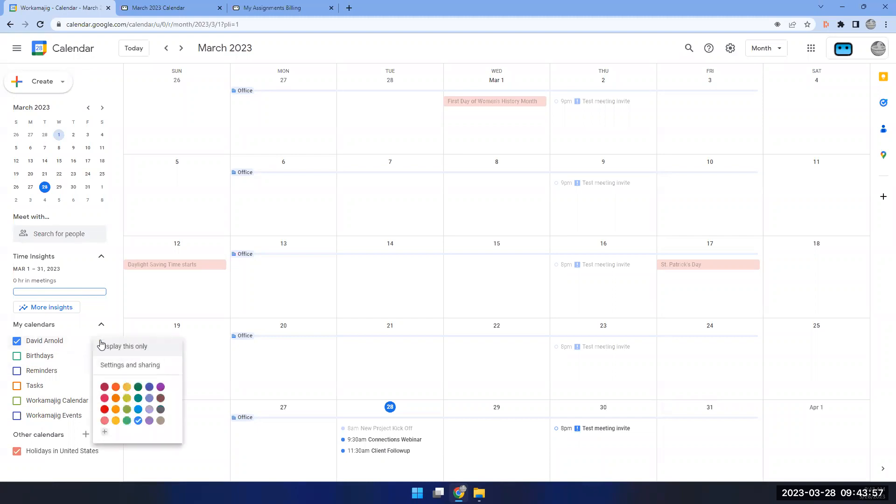
click(114, 370)
scroll(245, 359, down, 4)
scroll(245, 358, down, 12)
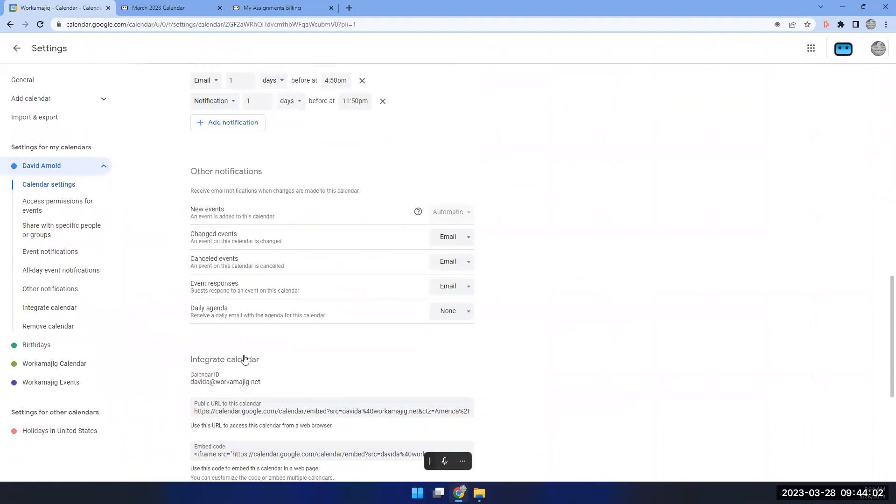
scroll(244, 358, down, 6)
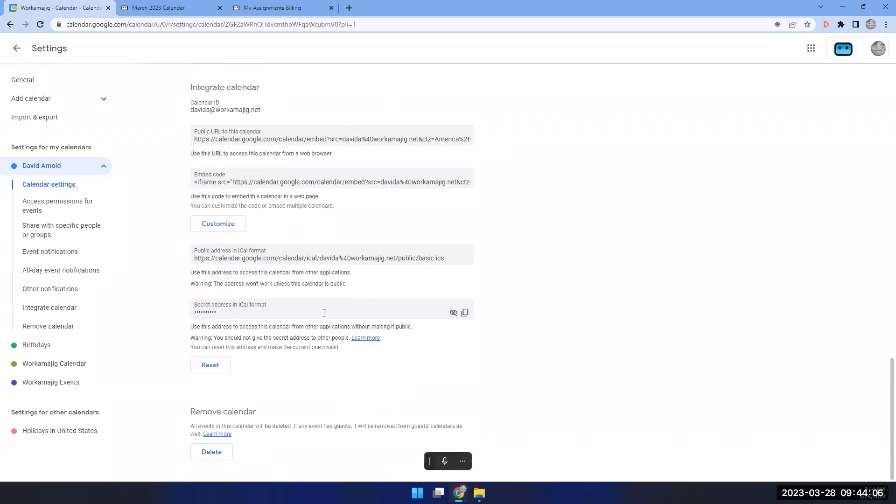
click(465, 312)
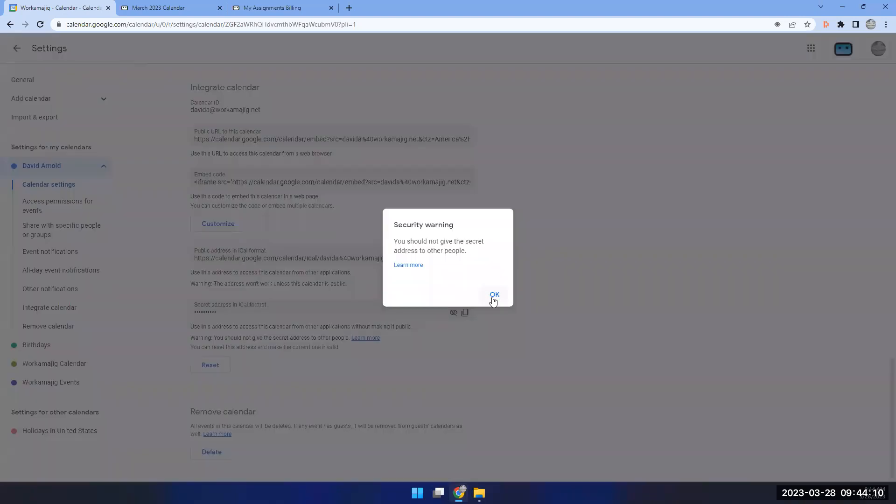
click(495, 296)
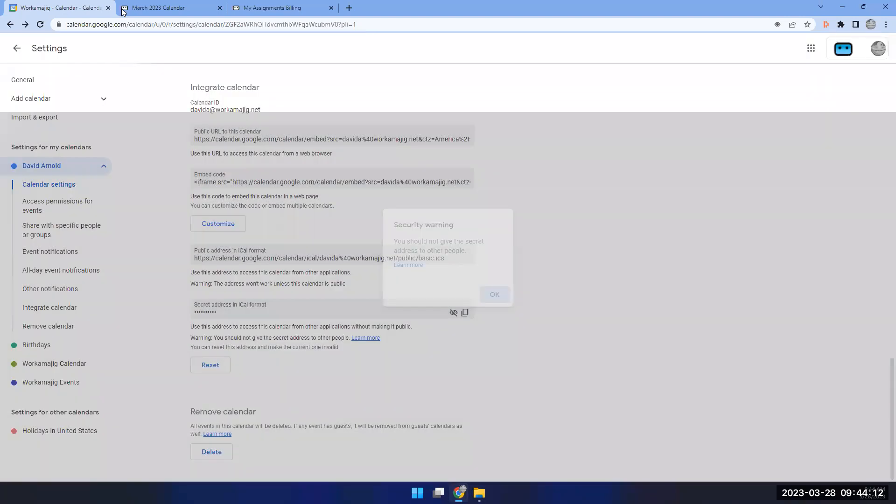
click(159, 11)
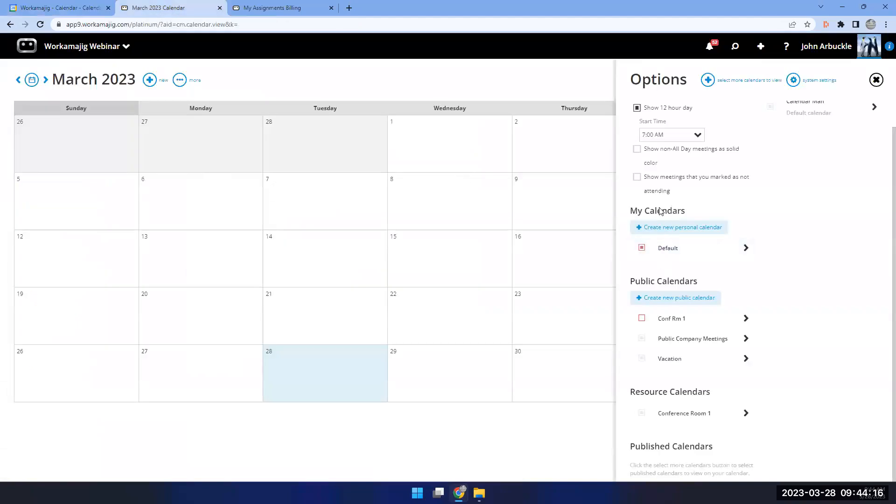
Create a personal calendar named 'Google' that subscribes to the pasted Google iCal URL.
click(671, 230)
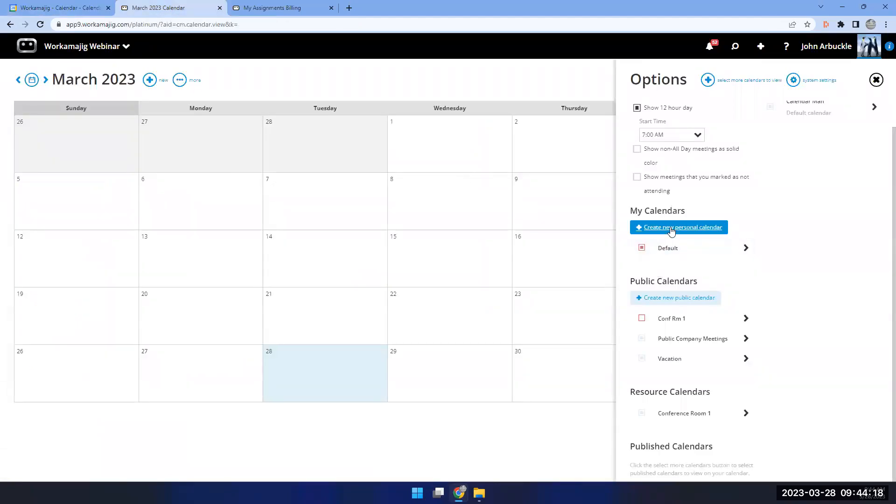
text(Google)
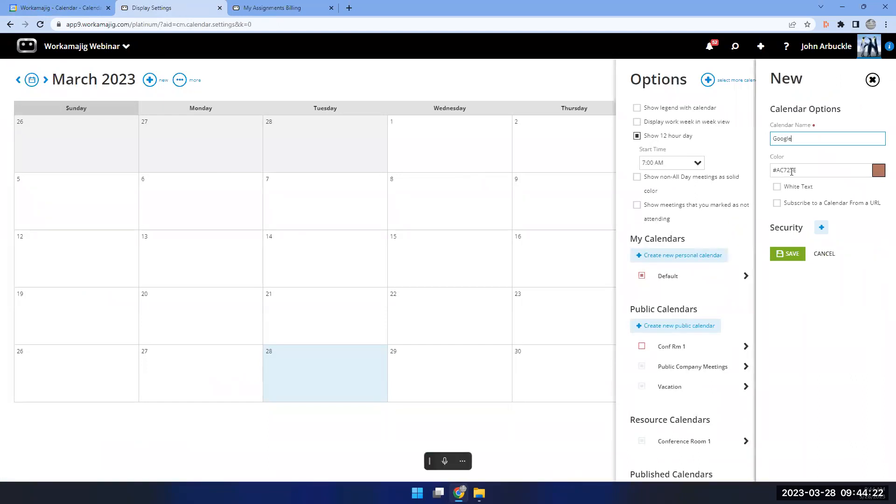
click(783, 204)
click(784, 229)
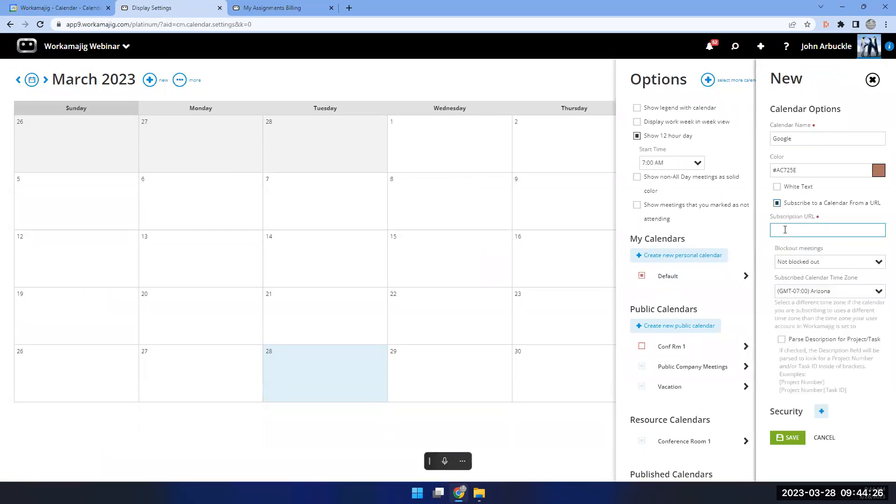
key(ctrl+v)
click(884, 264)
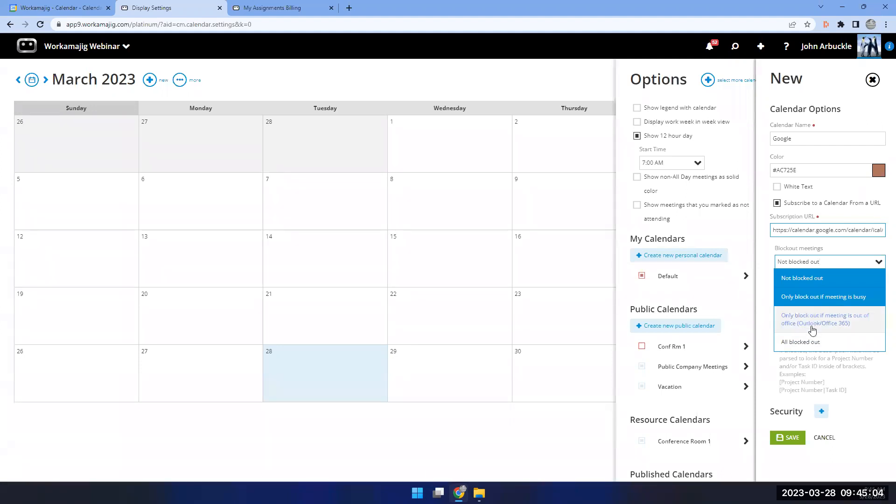
Set blockout to 'Only block out if meeting is busy', enable Parse Description for Project/Task, and save.
click(812, 298)
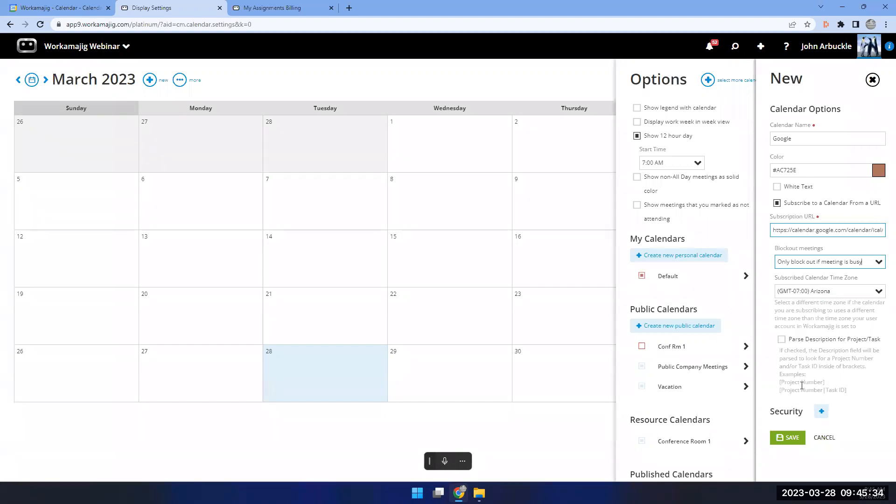
click(781, 340)
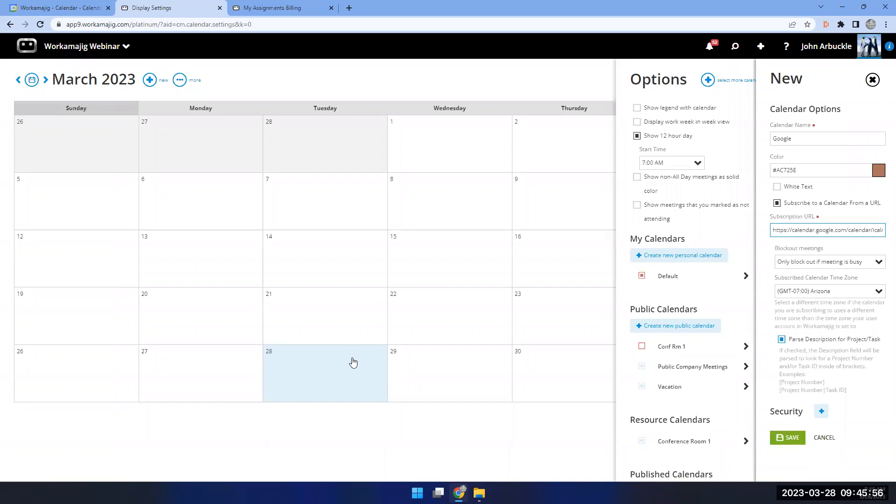
click(788, 439)
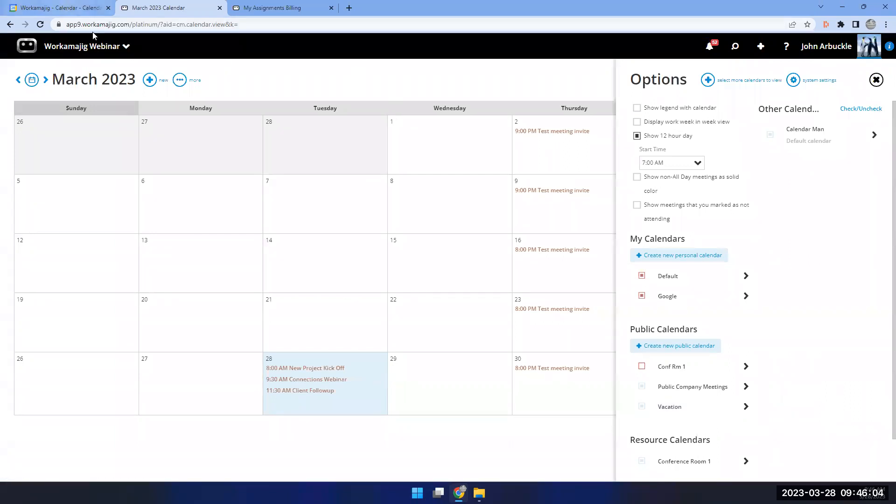
Return Google Calendar from Settings to the March 2023 month view.
click(69, 7)
click(17, 48)
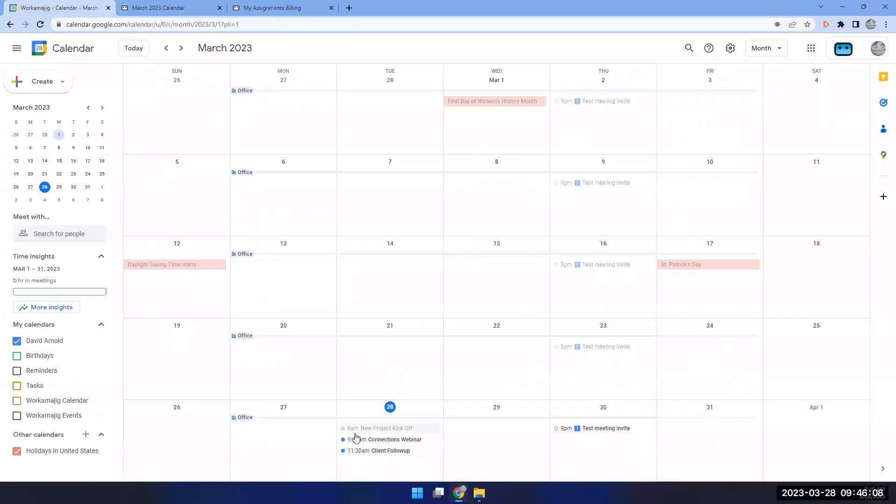
Inspect the March 28 Client Followup and New Project Kick Off events, then open the kick-off in Workamajig.
click(369, 456)
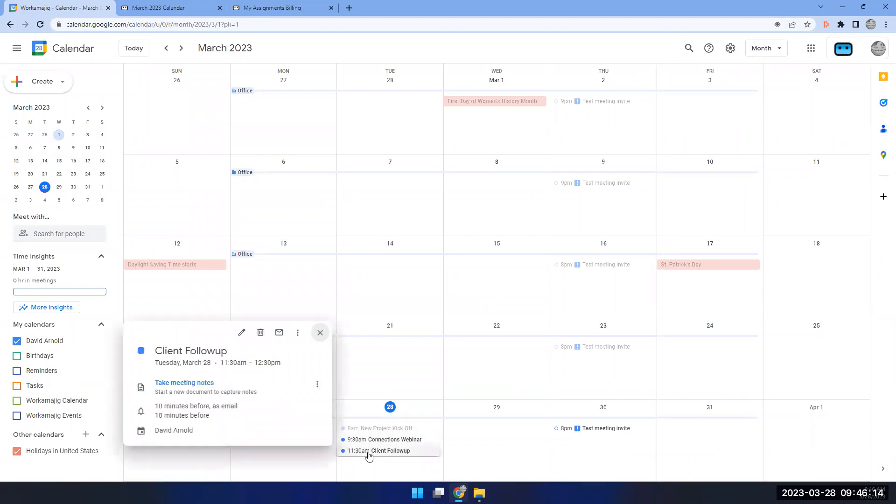
click(390, 429)
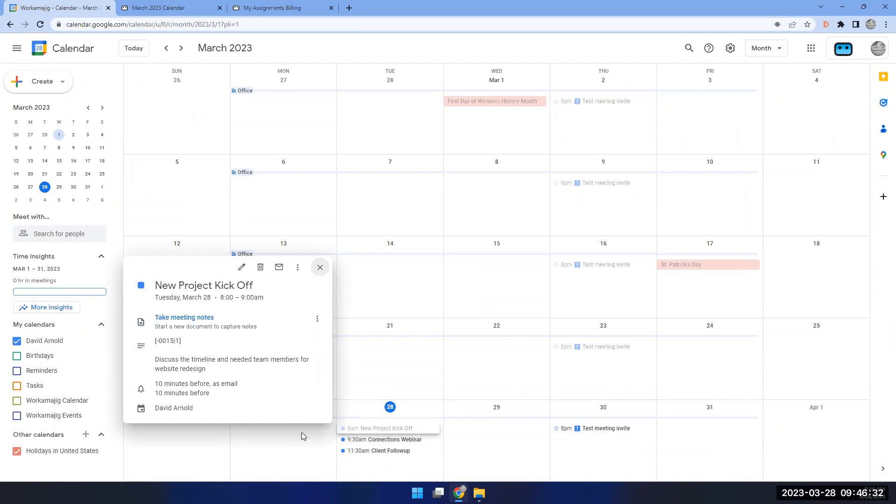
click(320, 267)
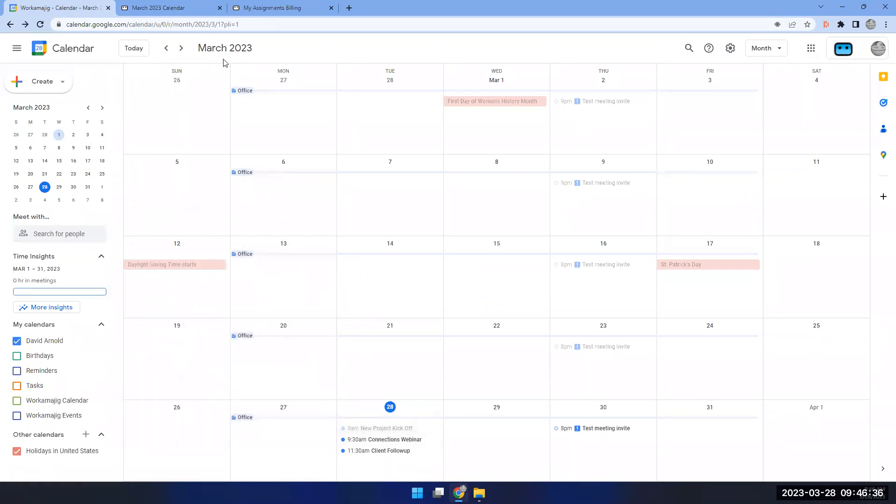
click(194, 10)
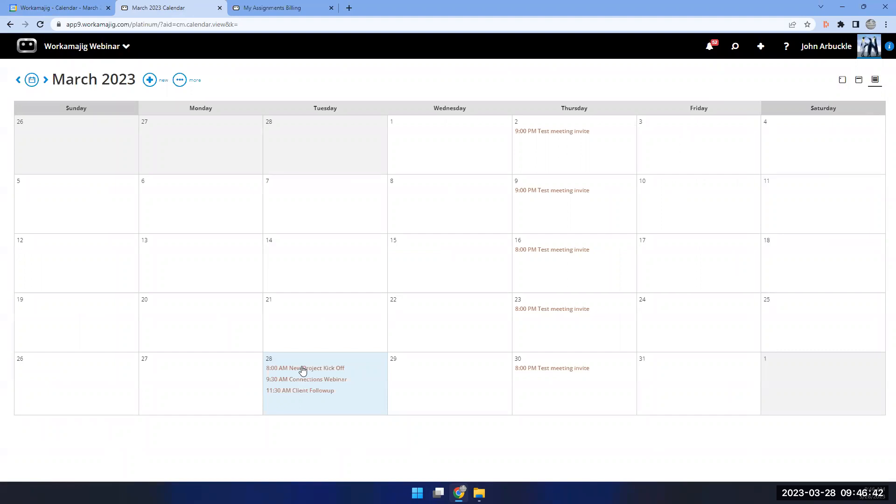
click(303, 370)
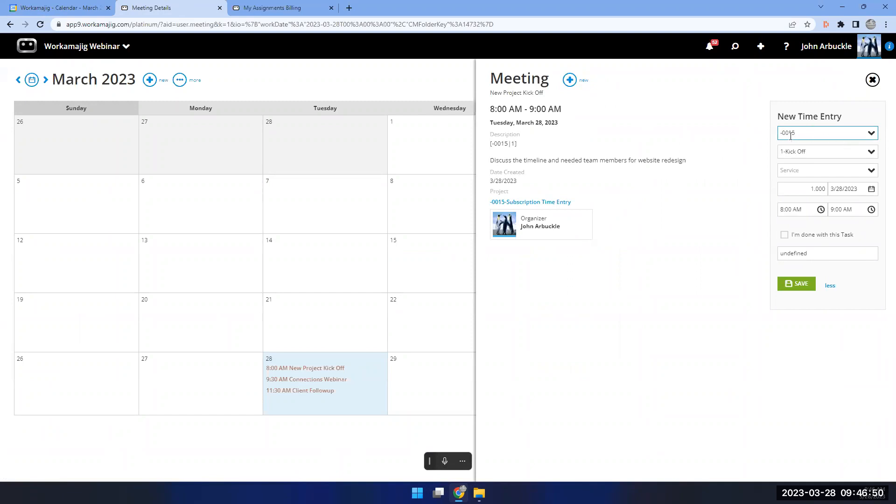
Review the Service options on the kick-off's -0015 time entry, then close the Meeting panel.
click(871, 172)
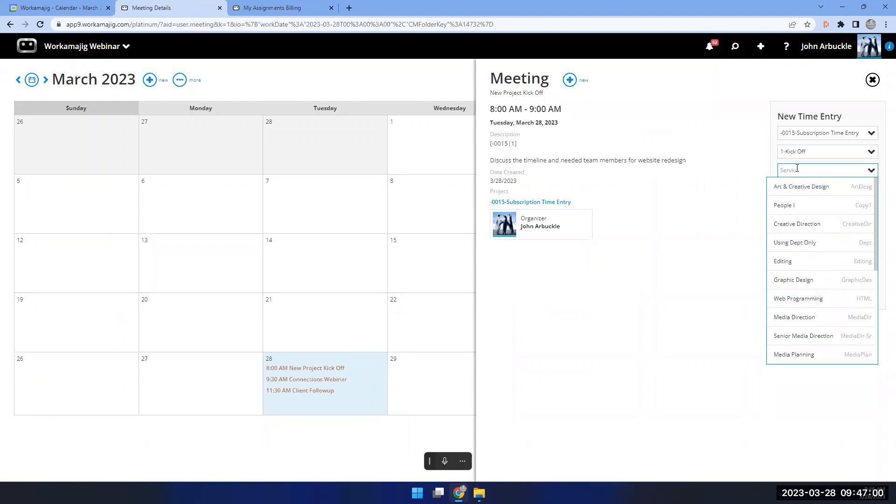
click(861, 114)
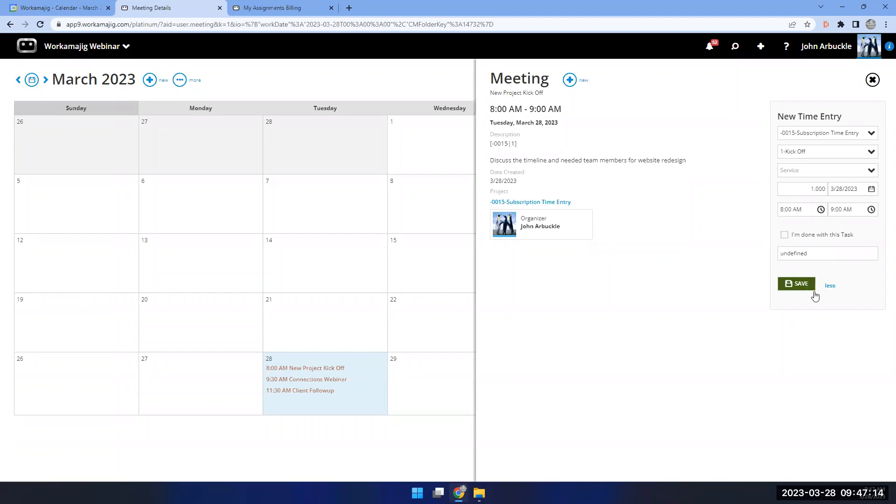
click(872, 80)
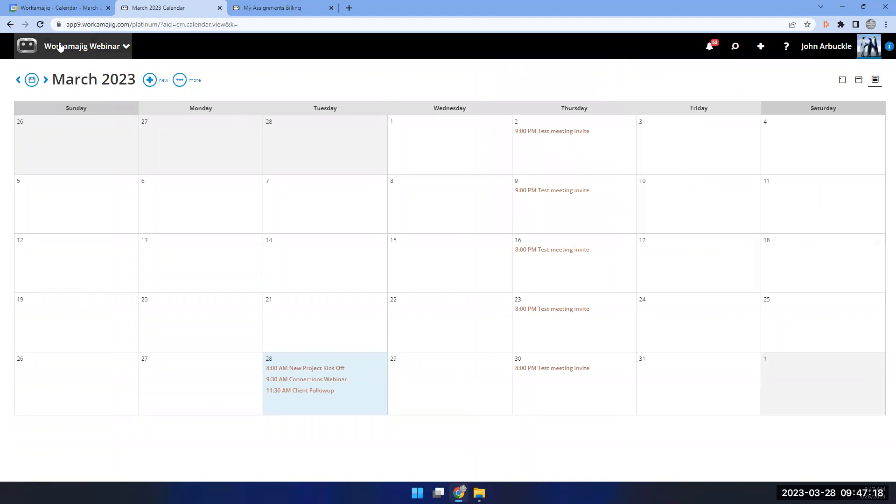
Go to the Today - Creatives schedule from the creatives apps.
click(60, 46)
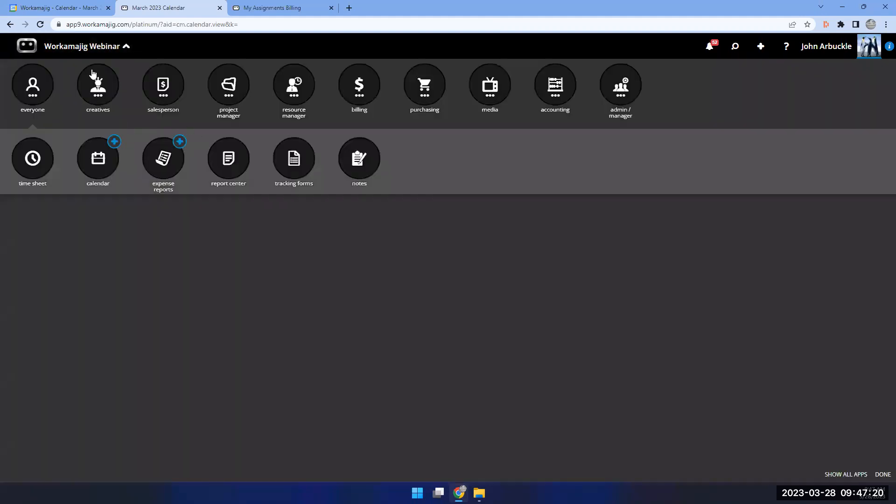
click(104, 90)
click(37, 164)
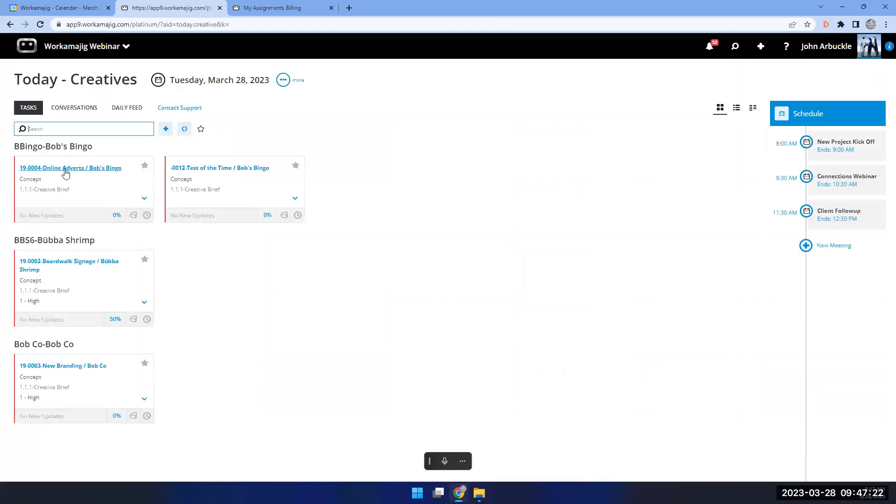
Save New Project Kick Off as a 1-hour time entry and reopen it to edit its service.
click(830, 151)
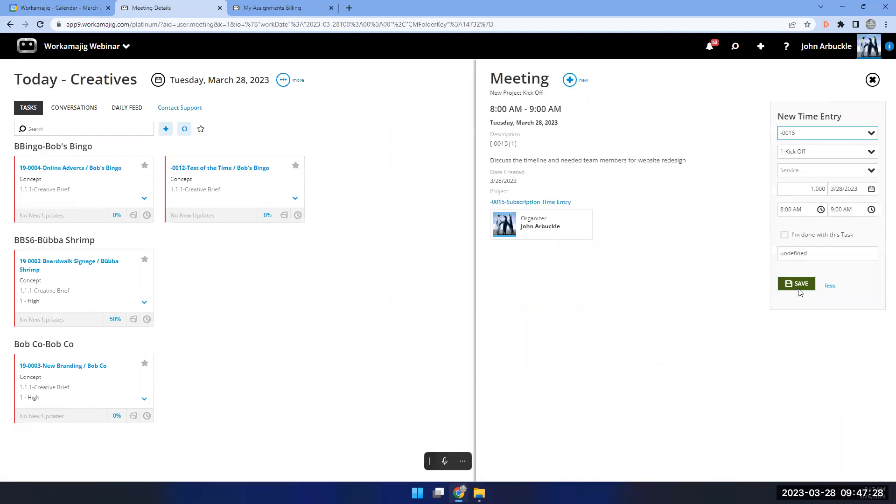
click(799, 286)
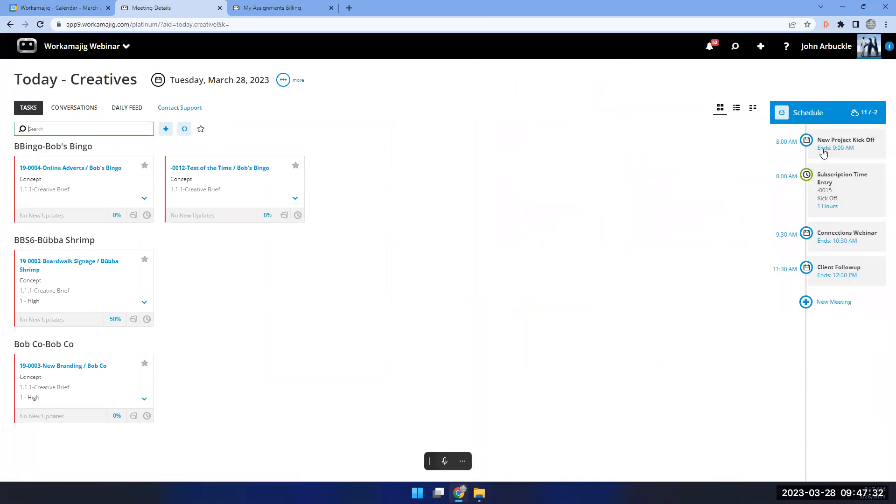
click(825, 196)
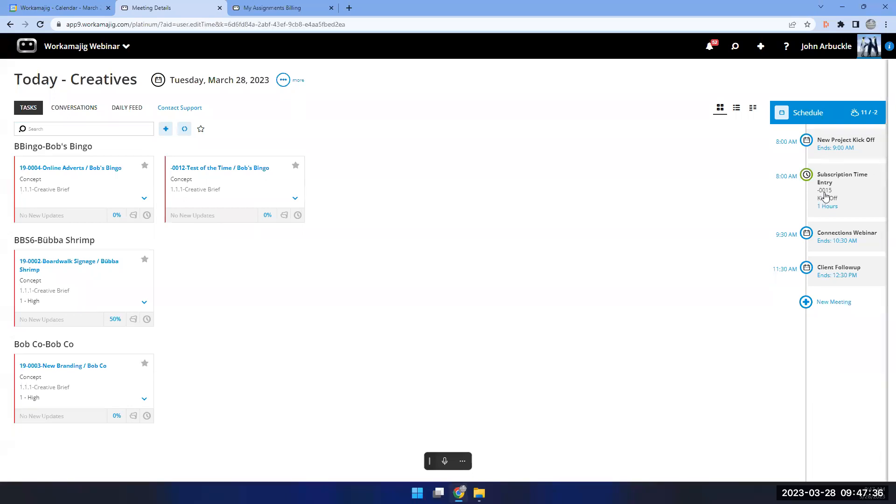
click(849, 178)
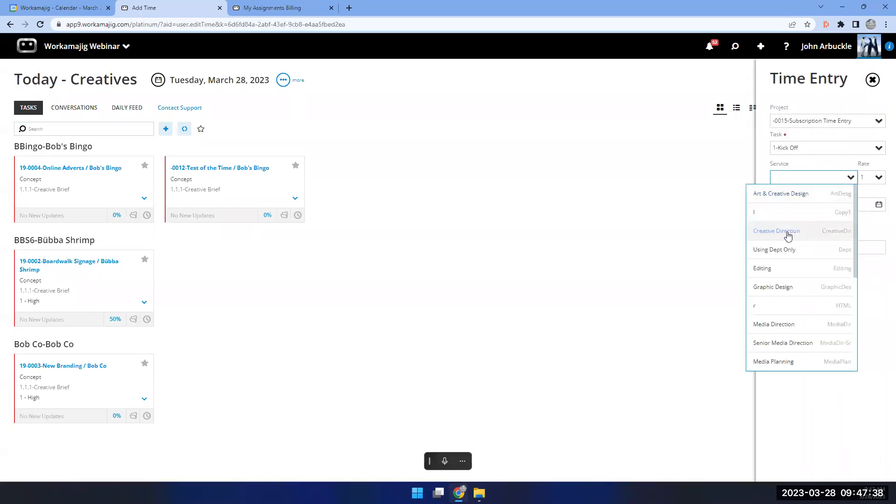
Change the Kick Off time entry's service to Creative Direction, save it, and reopen the role-based app menu.
click(788, 236)
click(788, 267)
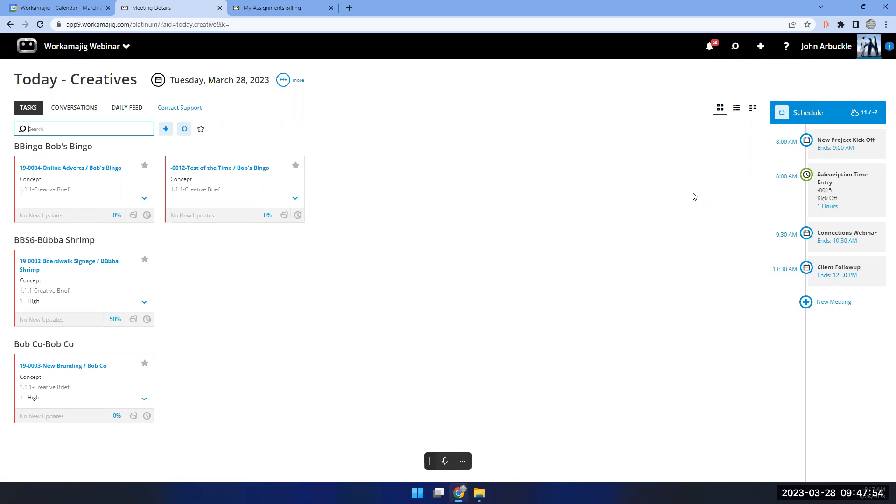
click(78, 56)
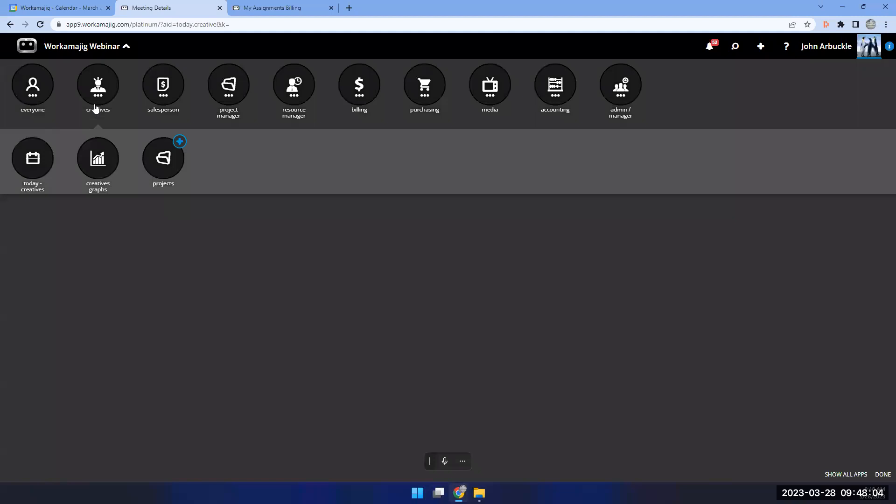
click(33, 97)
click(104, 168)
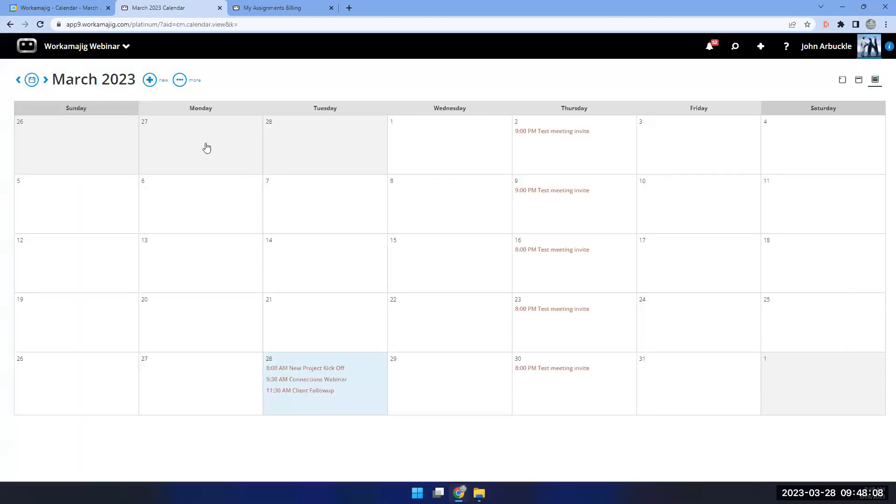
click(180, 79)
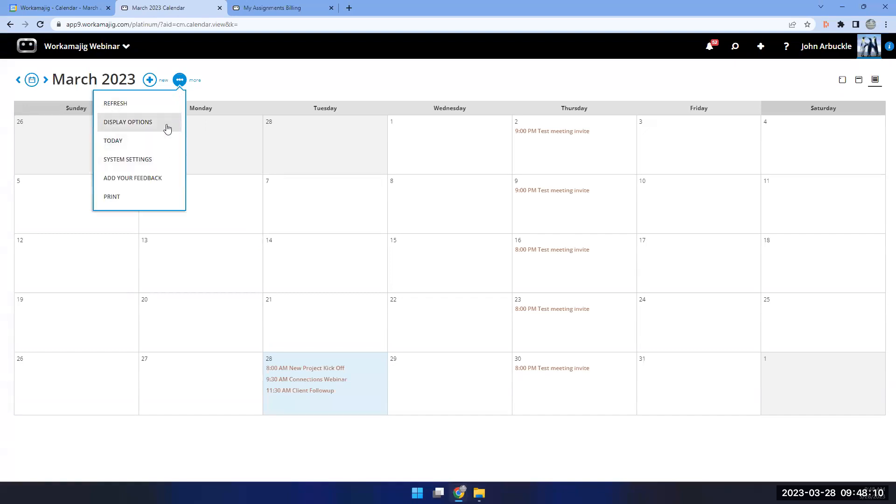
click(168, 123)
scroll(677, 280, down, 1)
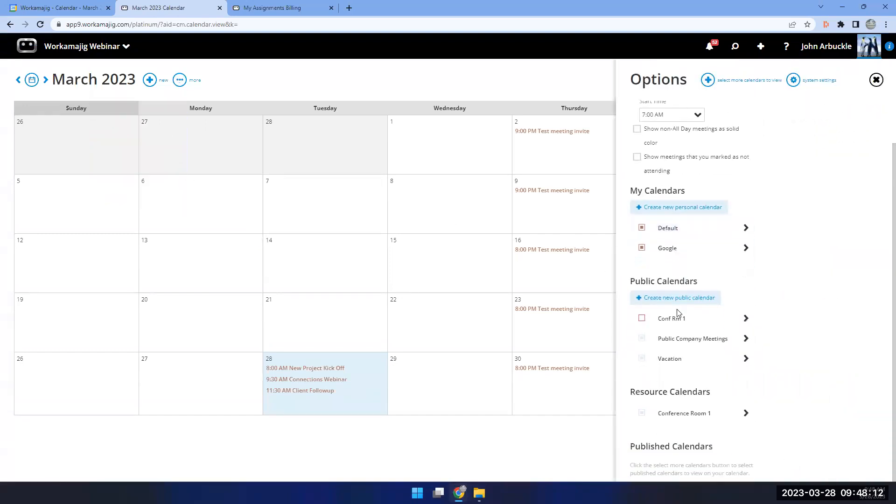
scroll(679, 312, up, 1)
click(672, 274)
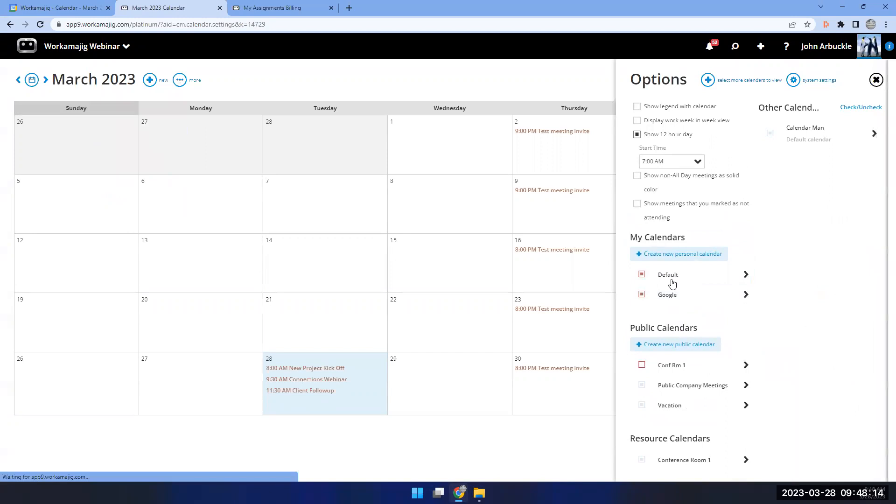
scroll(793, 275, down, 1)
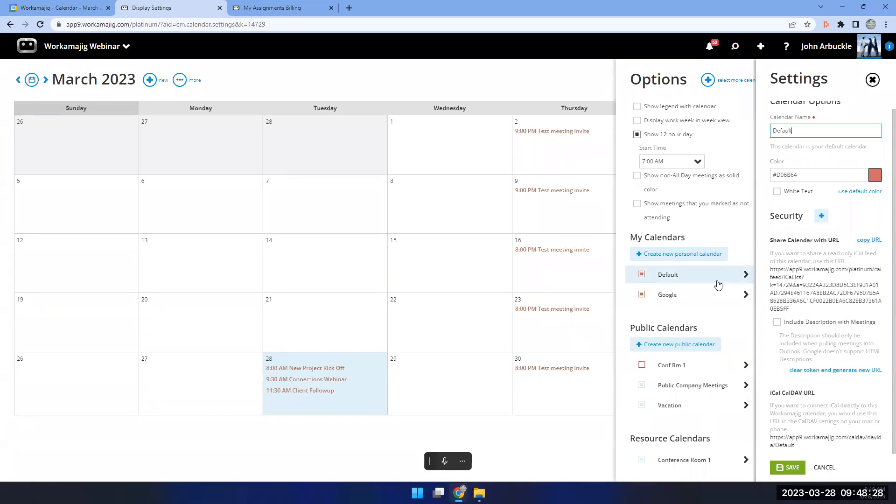
click(741, 244)
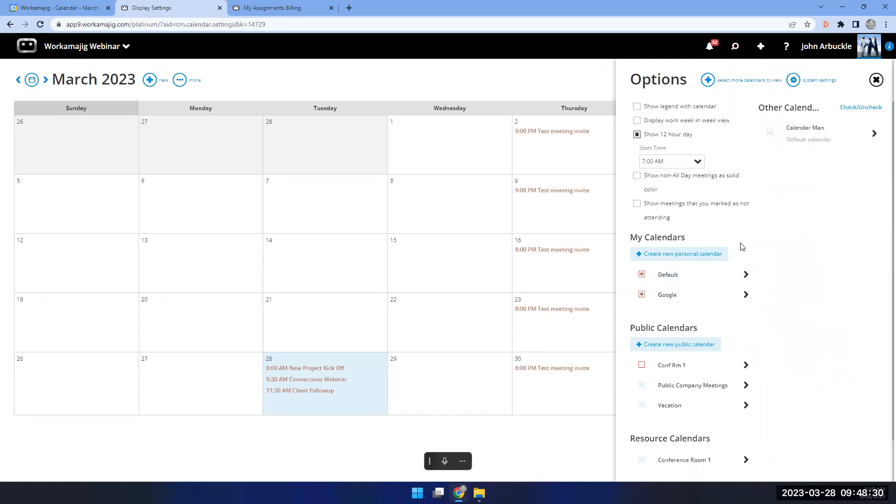
scroll(680, 406, down, 1)
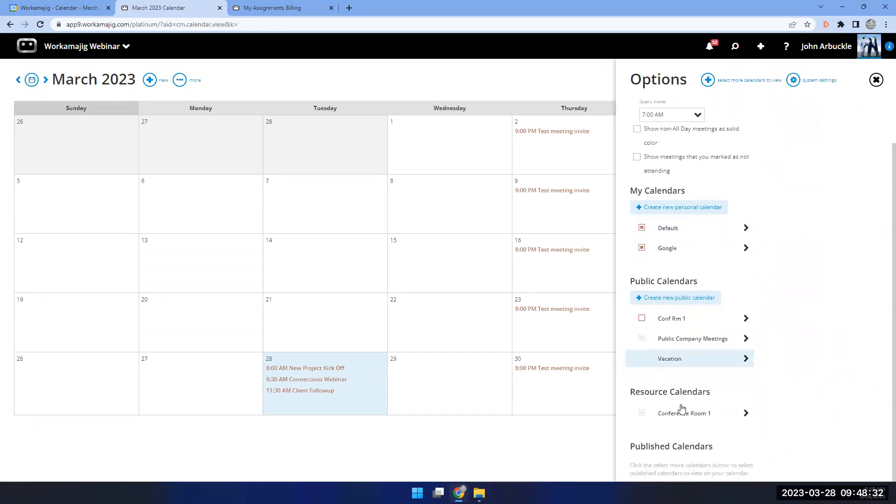
scroll(681, 409, up, 1)
scroll(681, 409, down, 1)
scroll(681, 408, up, 1)
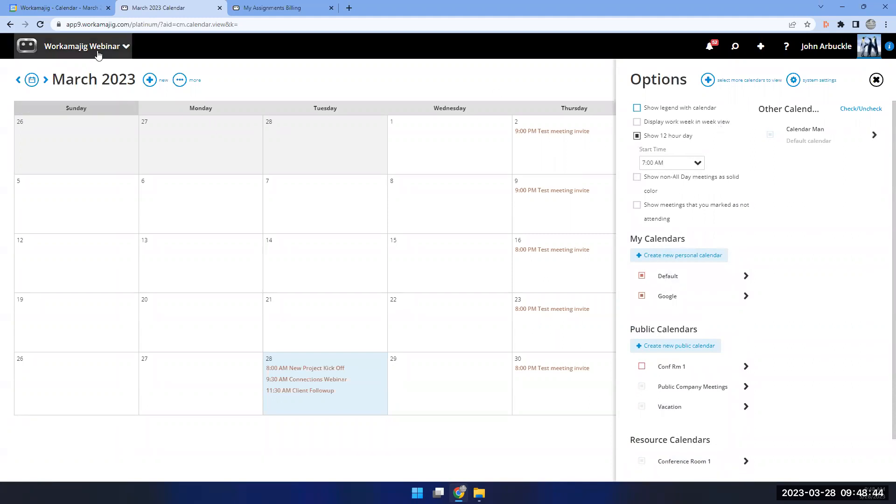
Open the Traffic Calendar from the Resource Manager group in the Workamajig apps list.
click(98, 54)
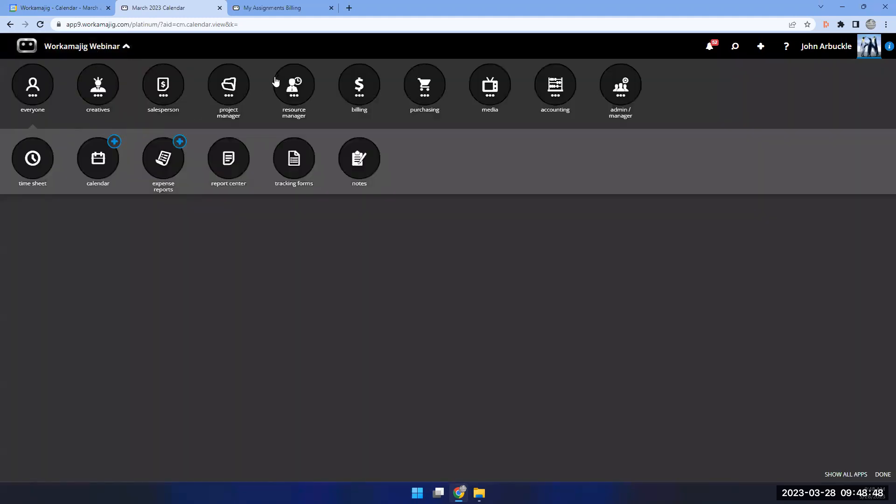
click(287, 88)
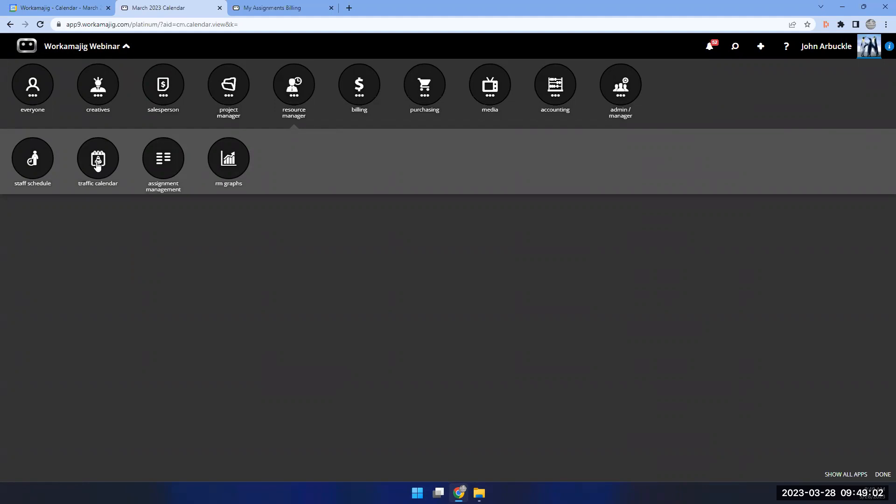
click(98, 164)
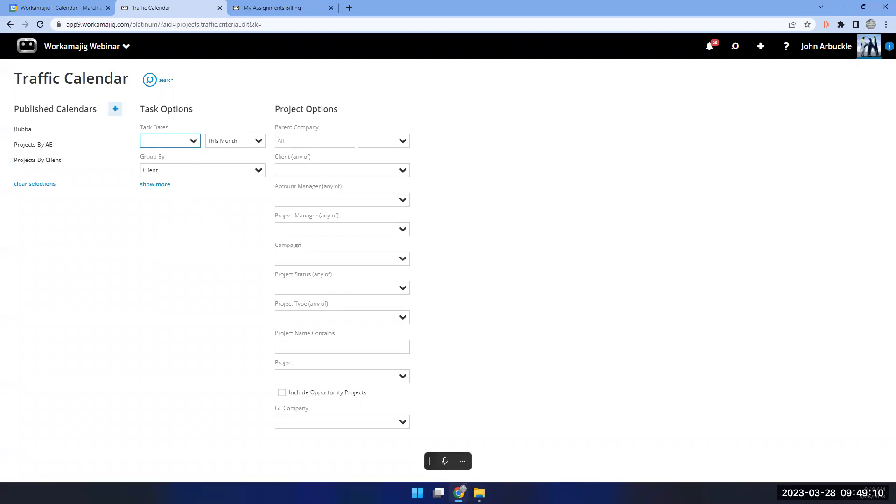
Load and search the Bubba published calendar (client Bubba Shrimp), viewing results as calendar and grid.
click(156, 184)
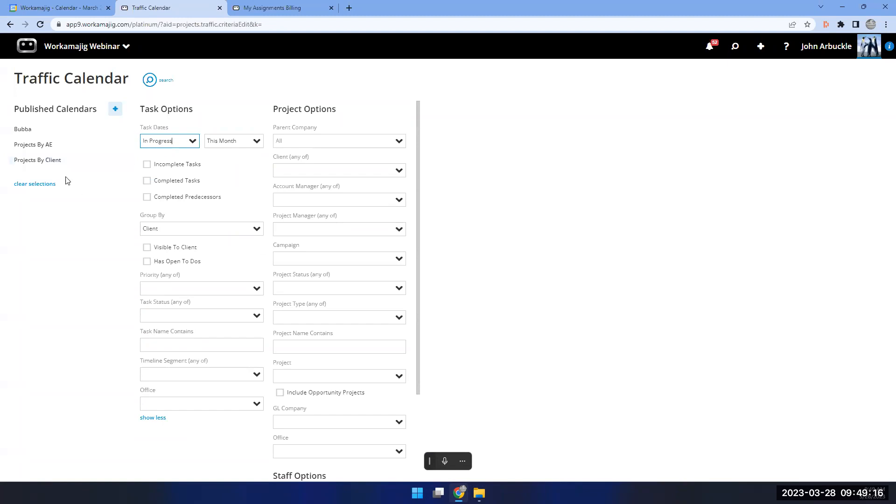
click(32, 131)
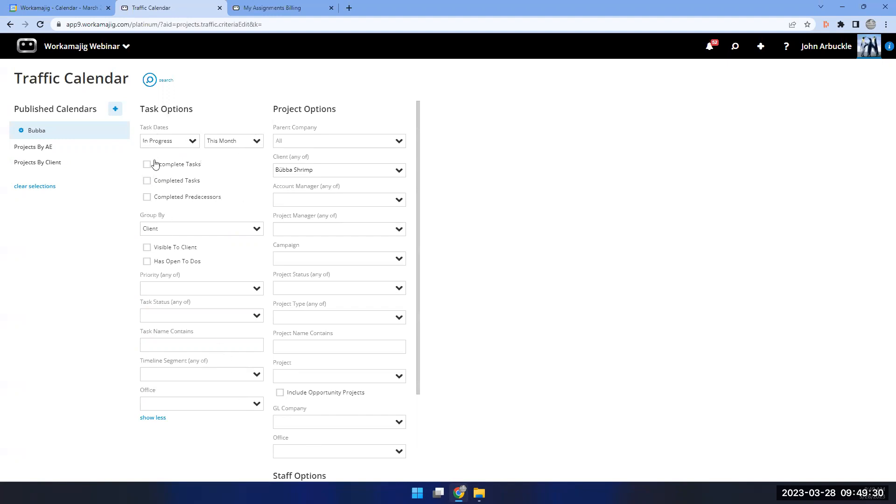
click(149, 81)
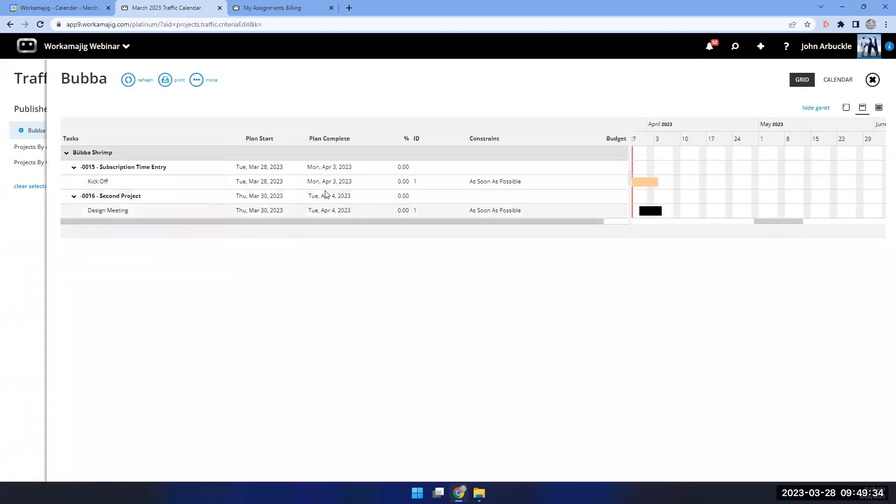
click(835, 81)
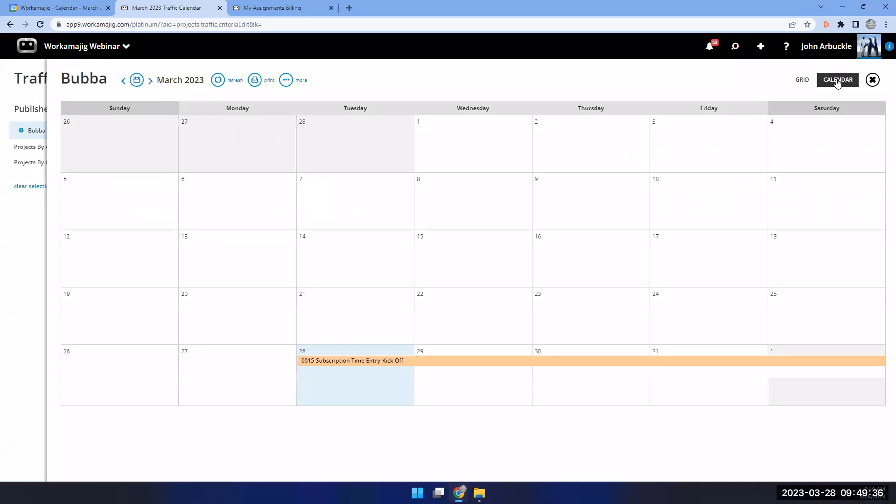
click(806, 84)
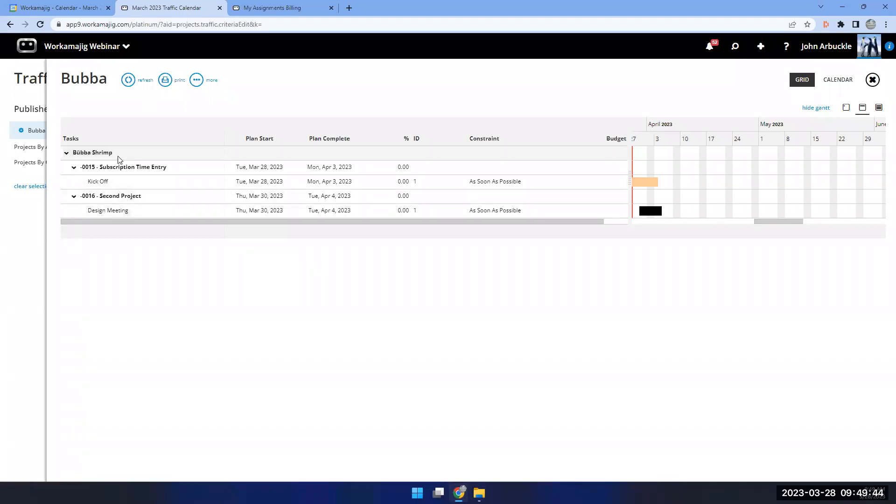
click(18, 211)
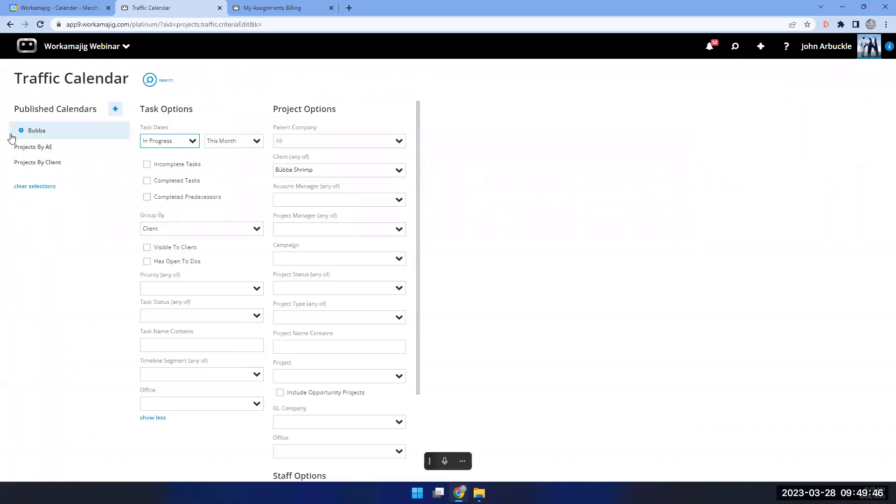
Copy the Bubba calendar's iCal feed URL and maximize the Google Calendar window.
click(20, 132)
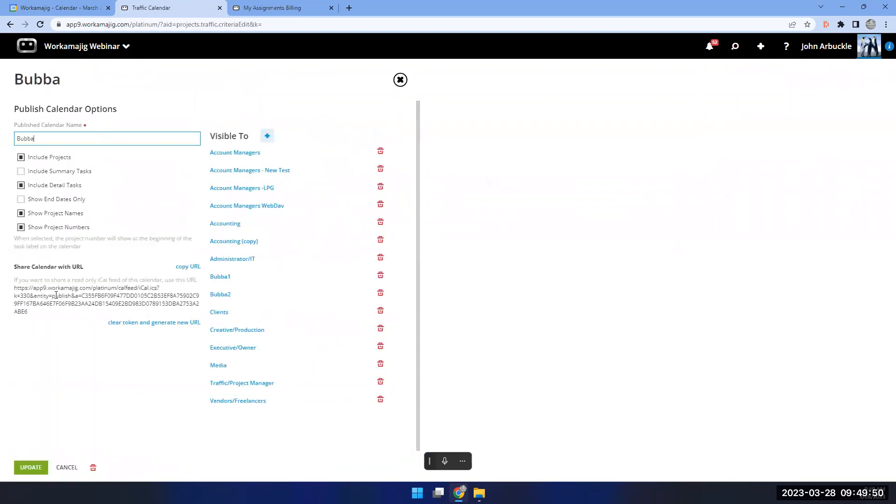
click(182, 273)
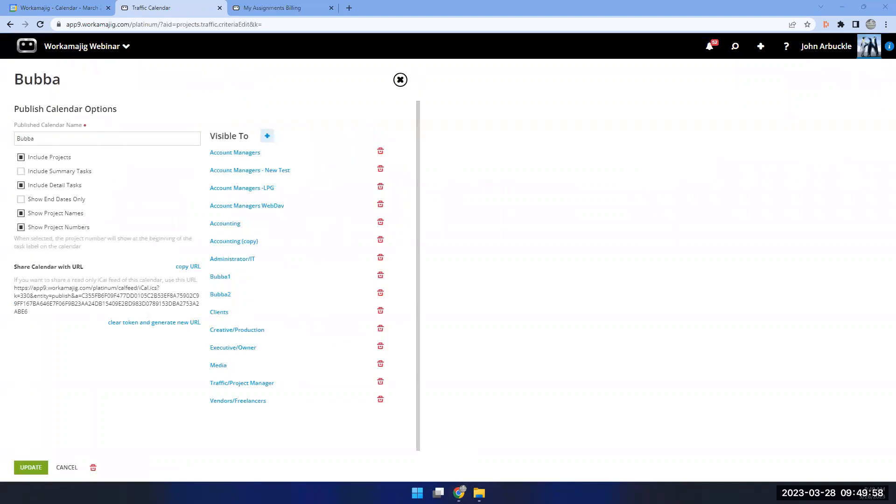
drag(409, 94, 409, 88)
double_click(410, 88)
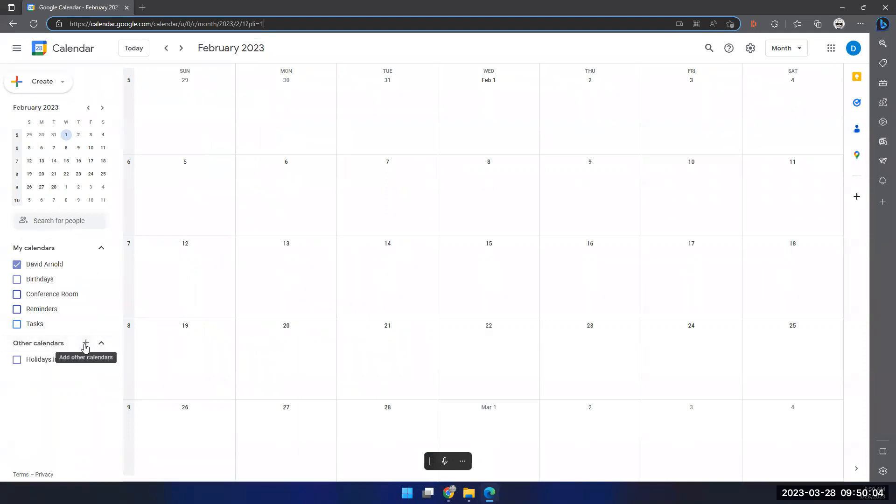
Add the Bubba calendar to Google Calendar from the pasted iCal feed URL.
click(87, 344)
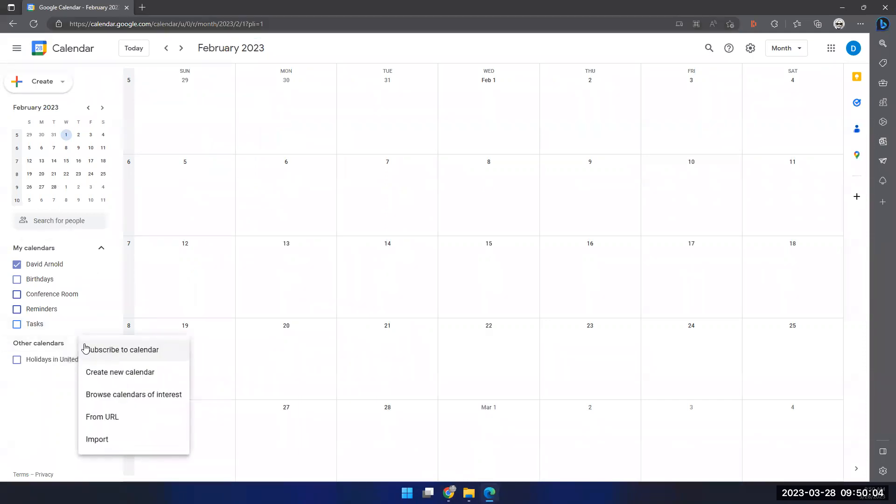
click(90, 420)
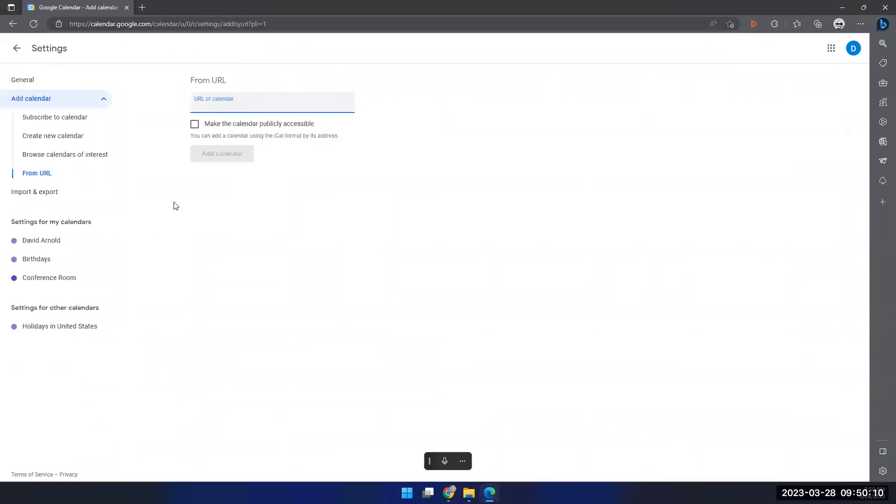
key(ctrl+v)
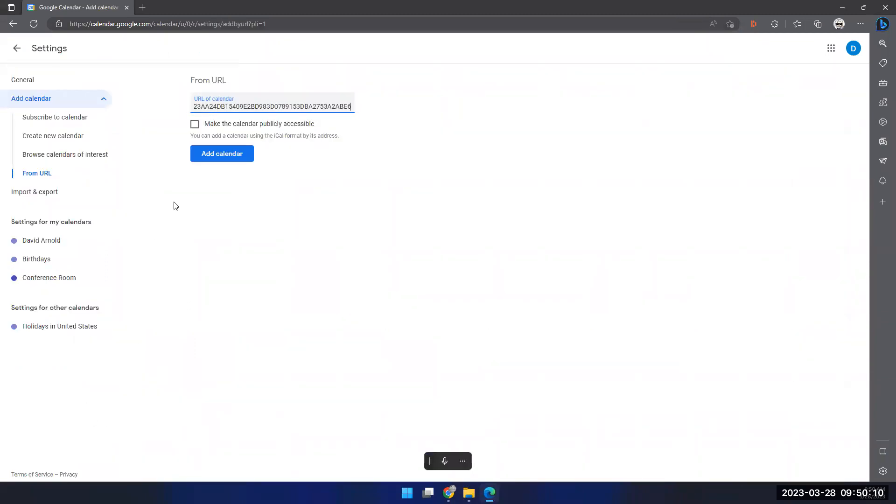
click(235, 159)
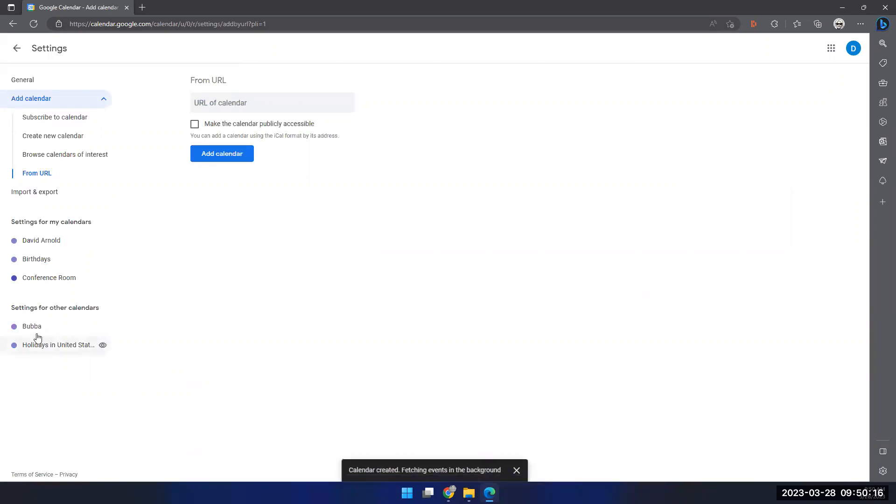
Return to the month view, advance to March 2023, then close the window.
click(17, 49)
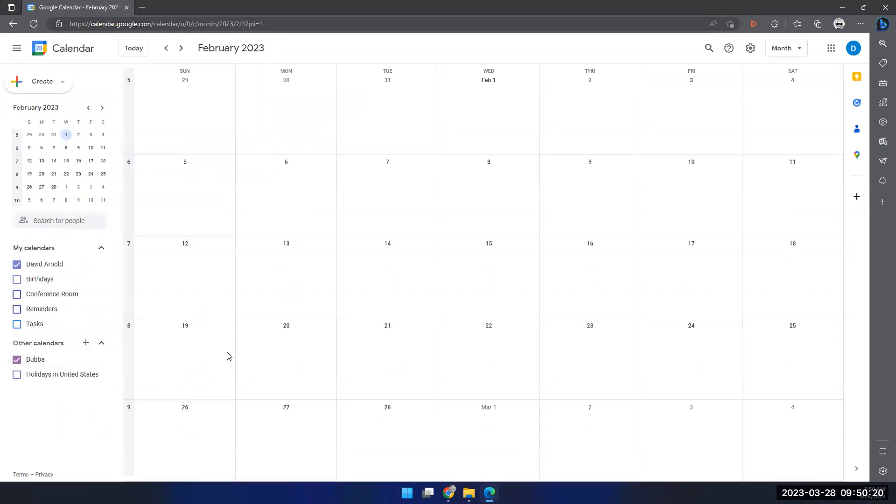
click(180, 50)
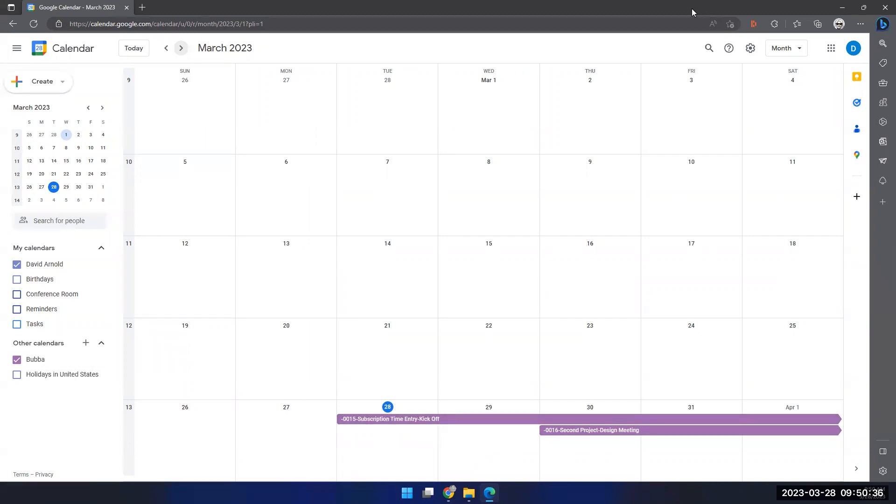
click(885, 7)
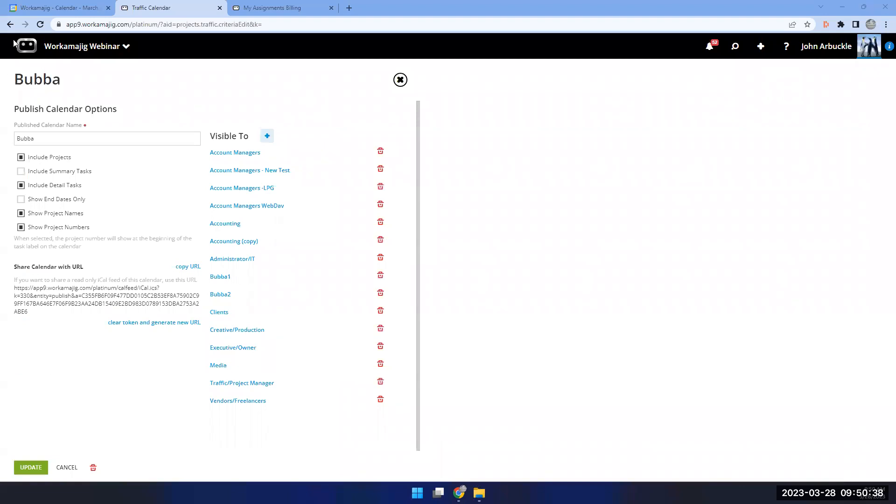
Go back, close the Bubba Publish Calendar Options, and rerun the Bubba traffic calendar search.
click(10, 25)
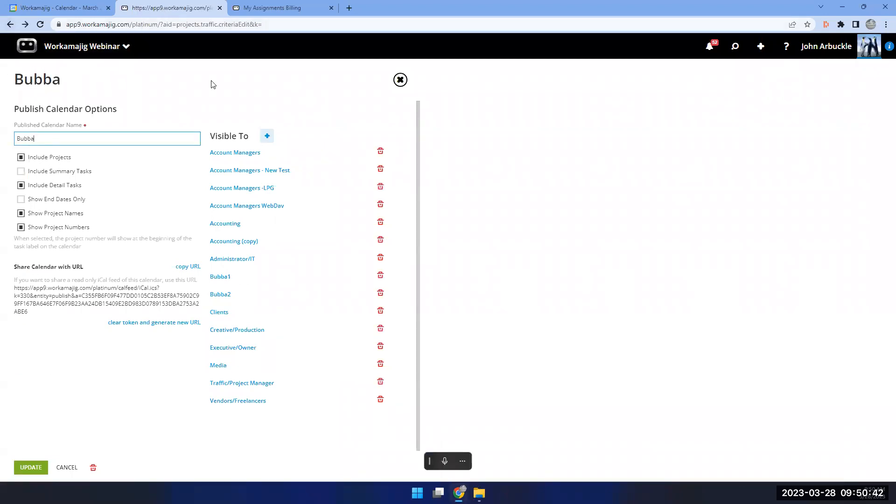
click(400, 79)
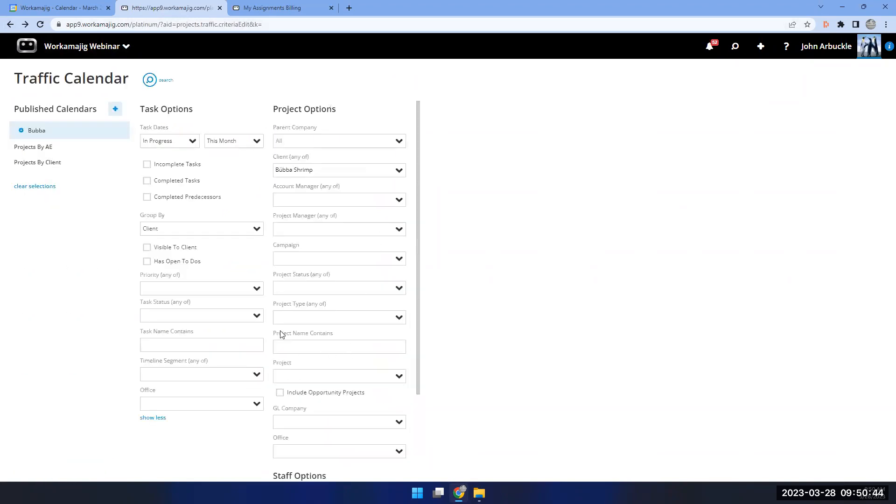
click(149, 80)
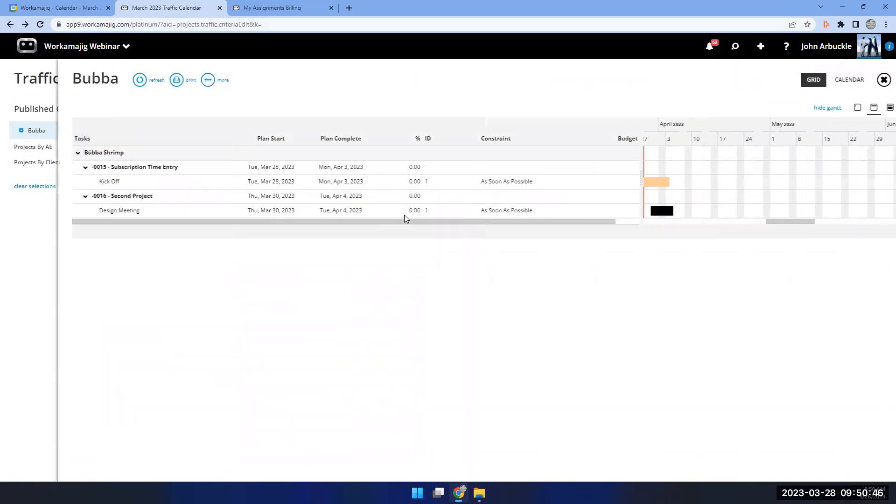
Set the Kick Off task's Plan Start to March 30, 2023, save, and refresh the grid.
double_click(652, 181)
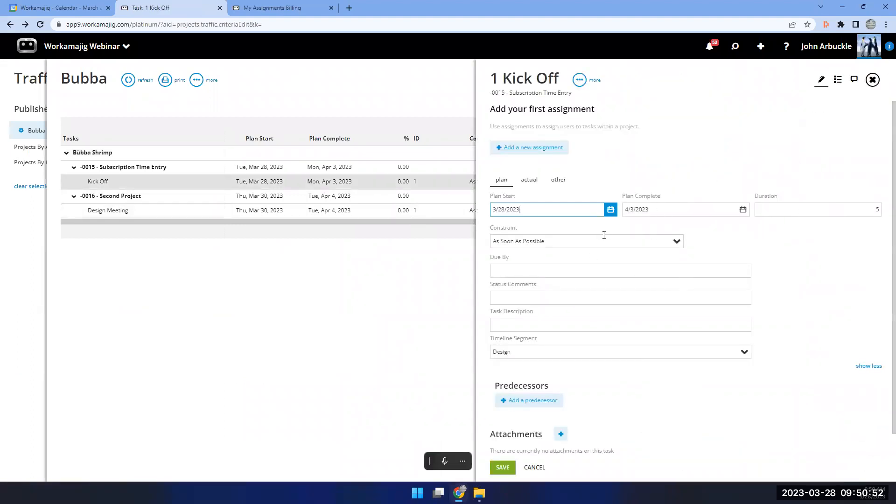
click(611, 210)
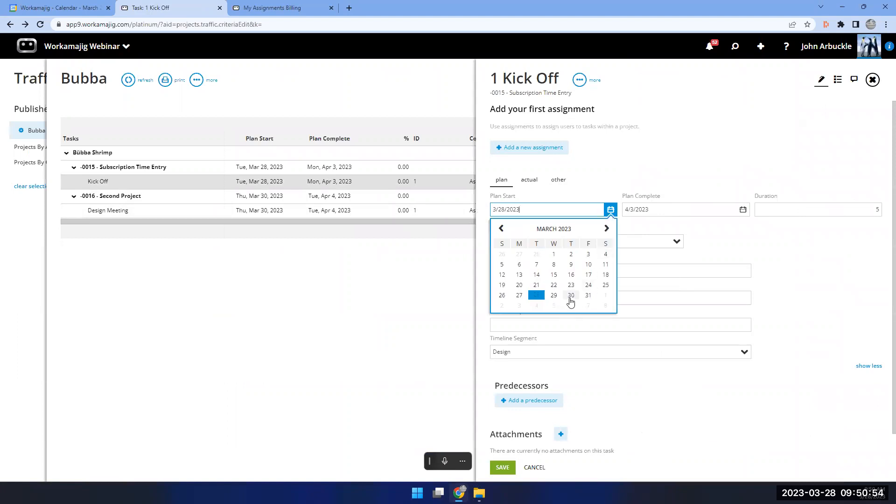
click(570, 296)
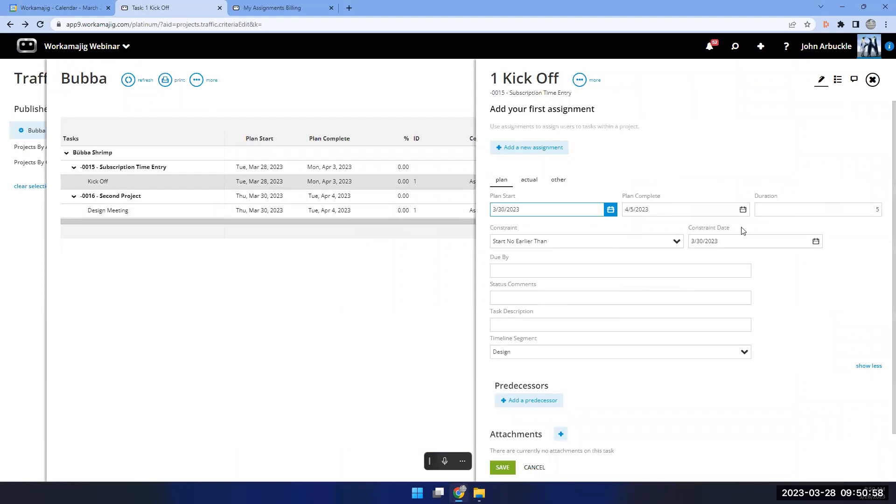
click(502, 467)
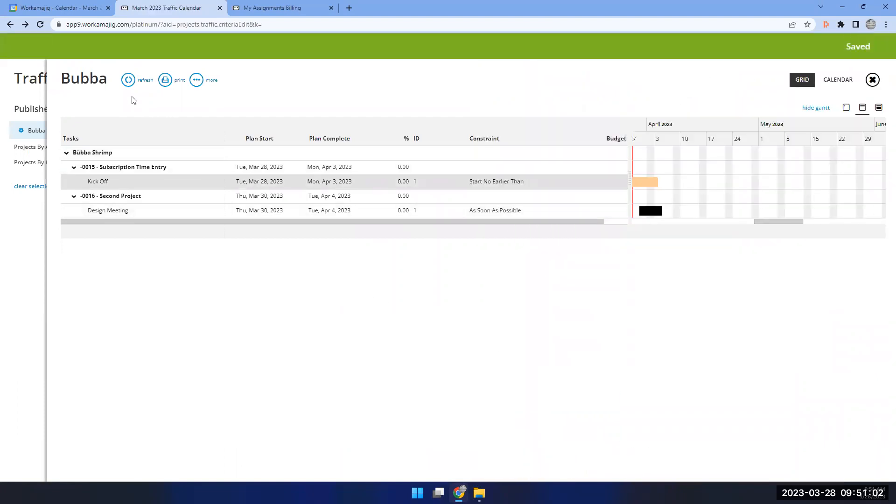
click(127, 84)
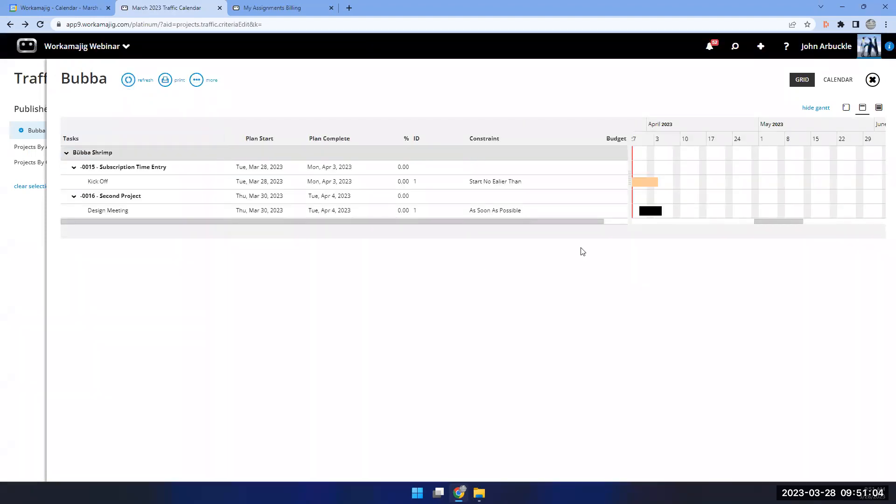
Switch the Bubba Gantt timeline to a day-by-day scale.
drag(772, 222, 756, 224)
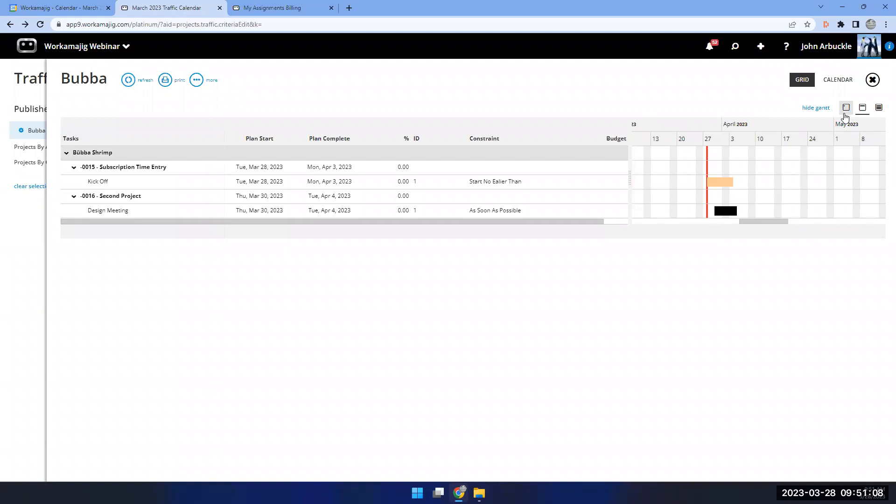
click(846, 108)
drag(746, 219, 757, 222)
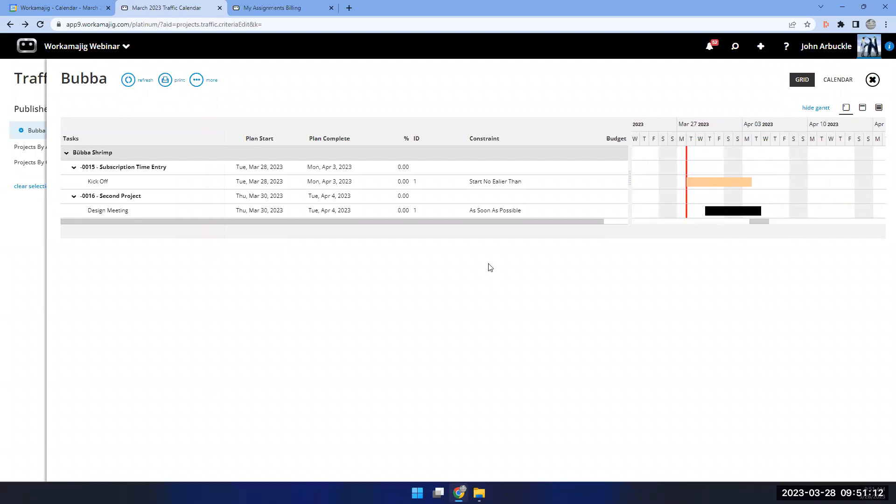
Check Kick Off's details, then open the Update Project form for -0015 Subscription Time Entry.
click(244, 181)
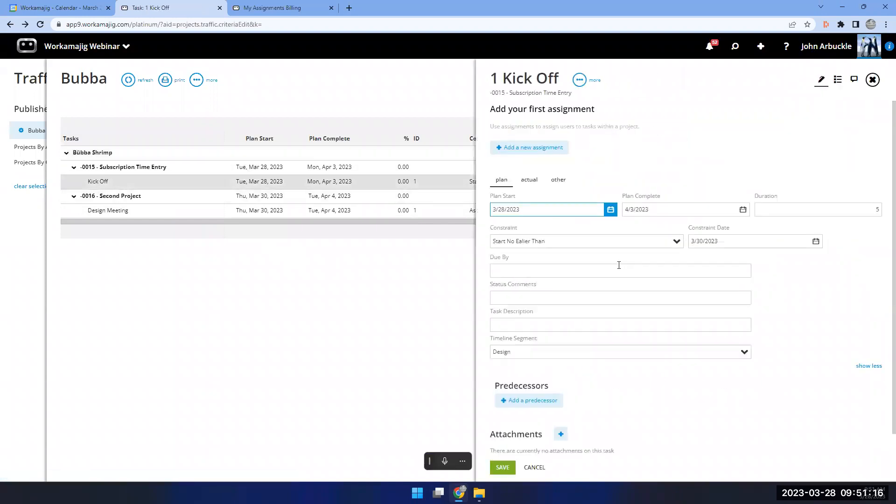
click(177, 185)
click(156, 170)
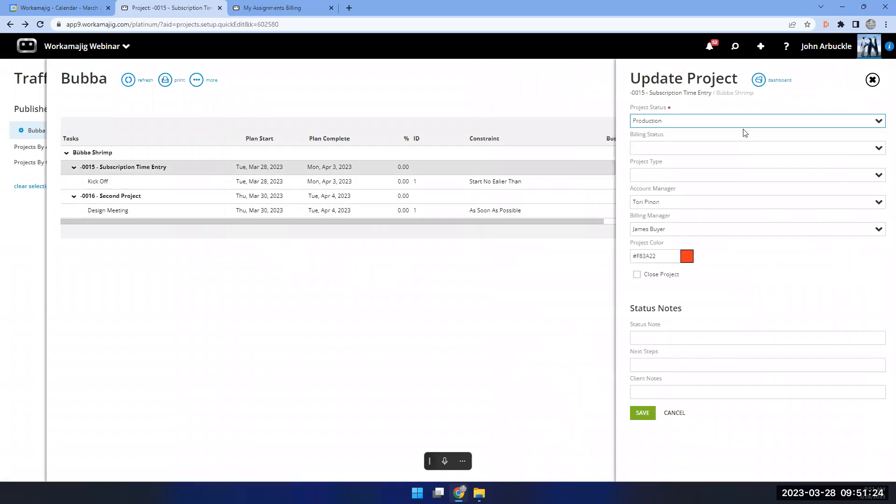
Change project -0015's start date to 3/31/2023 in Project Settings, save, and refresh the Bubba grid.
click(758, 80)
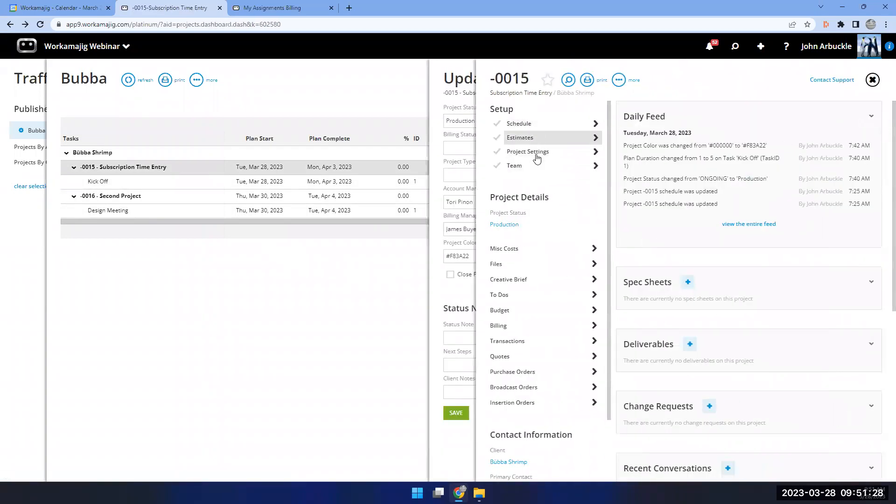
click(537, 157)
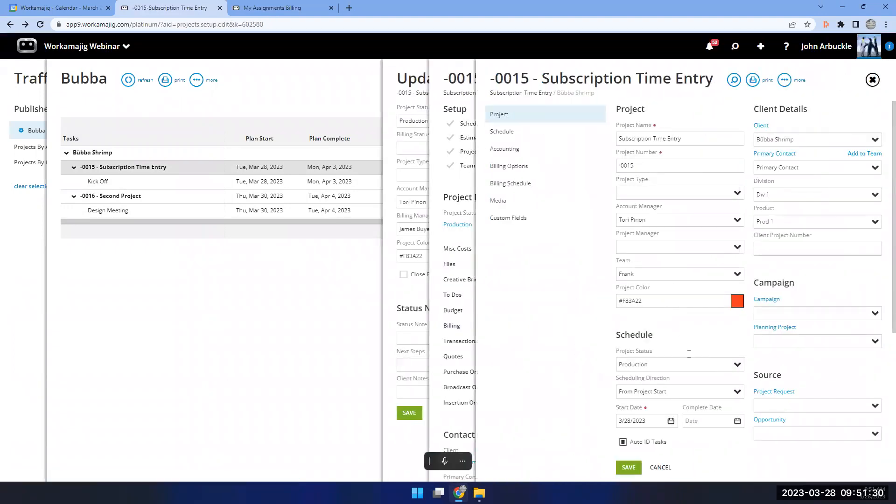
click(671, 421)
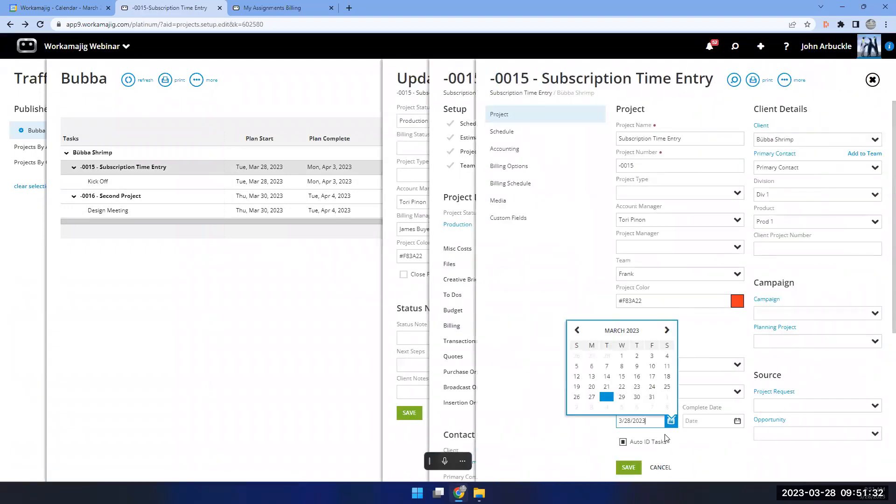
click(652, 398)
click(629, 467)
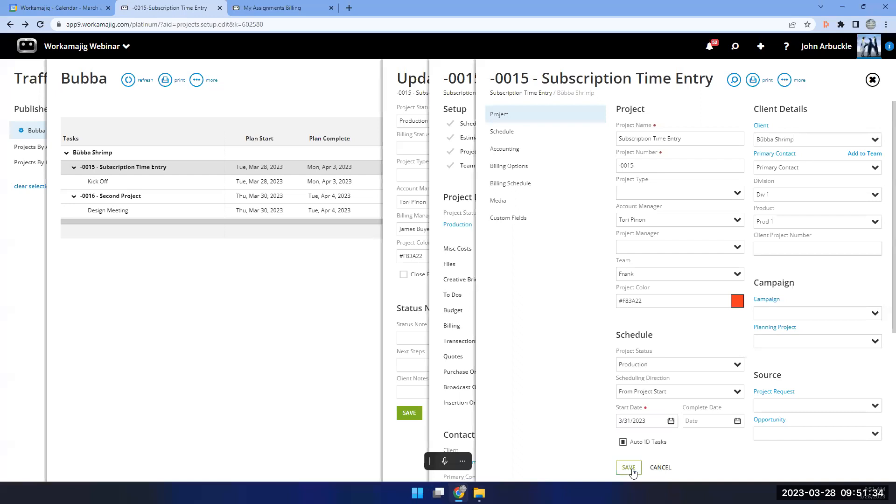
click(387, 288)
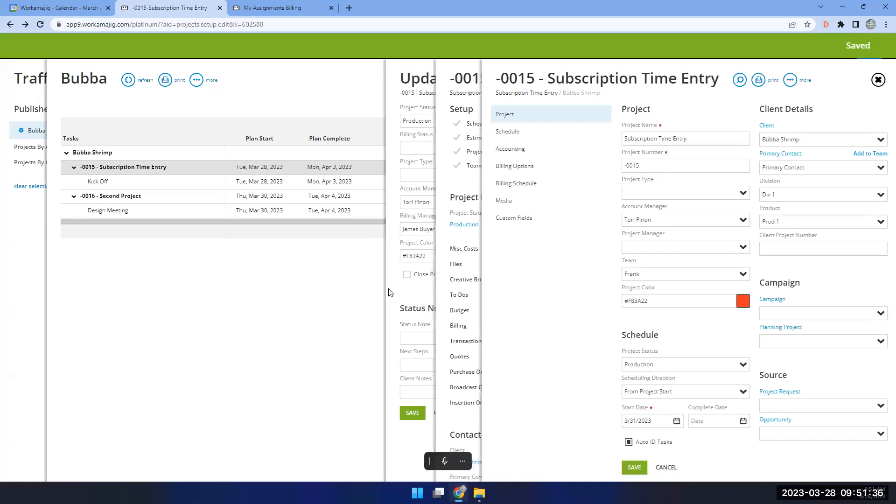
click(383, 298)
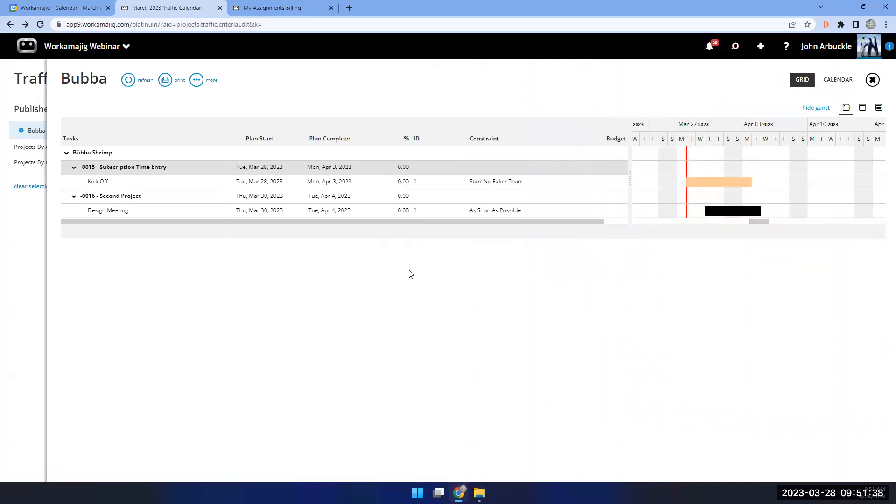
click(128, 80)
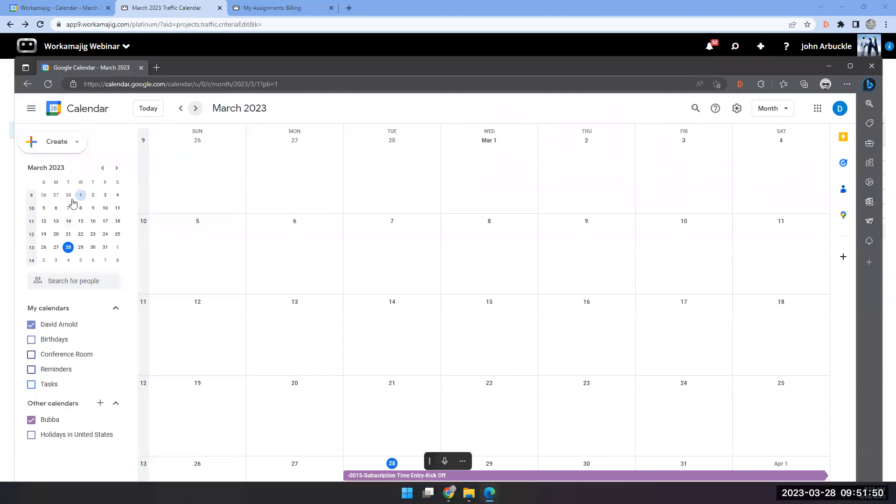
Reload Google Calendar to show -0015 Kick Off from March 28 and -0016 Design Meeting from March 30.
click(46, 85)
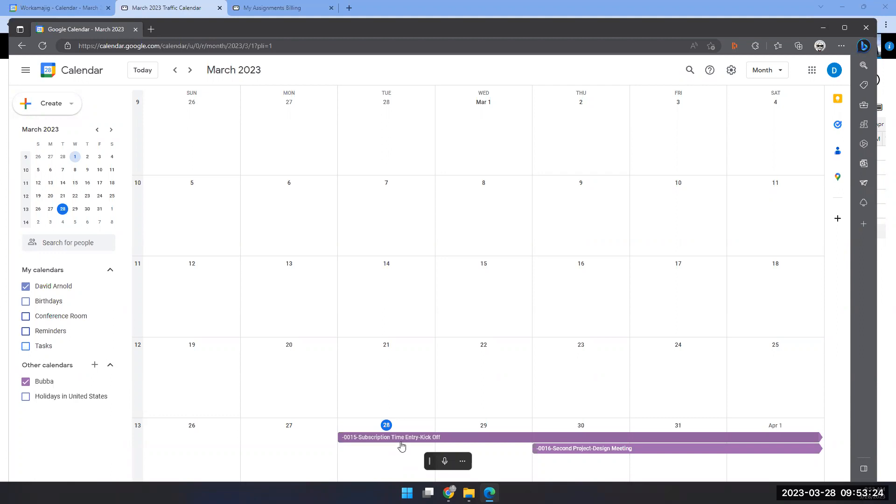
Open the Staff Schedule from the Workamajig apps list.
click(188, 8)
click(102, 59)
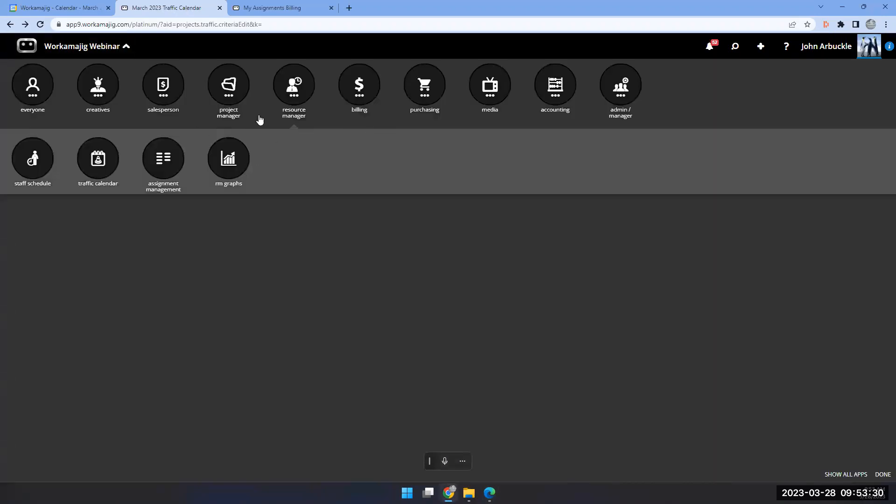
click(45, 163)
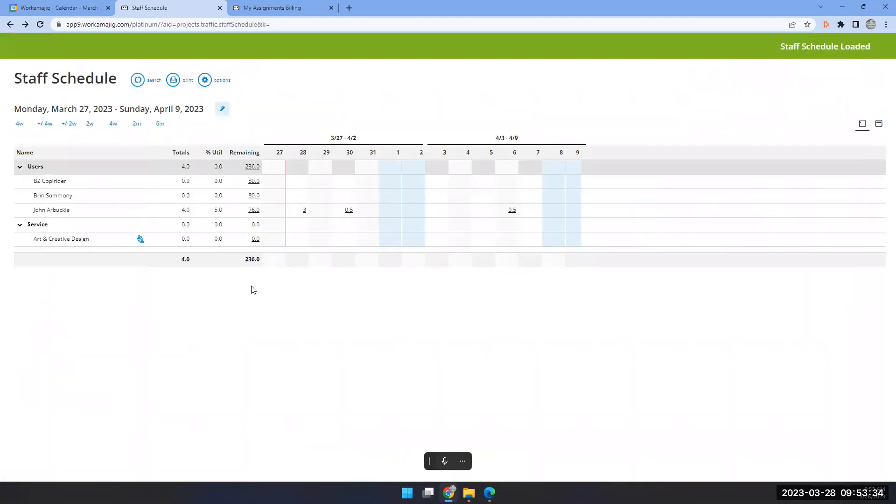
Review the booked user's 4.0 scheduled hours, then open the March 27 – April 9, 2023 Date Range editor.
click(66, 215)
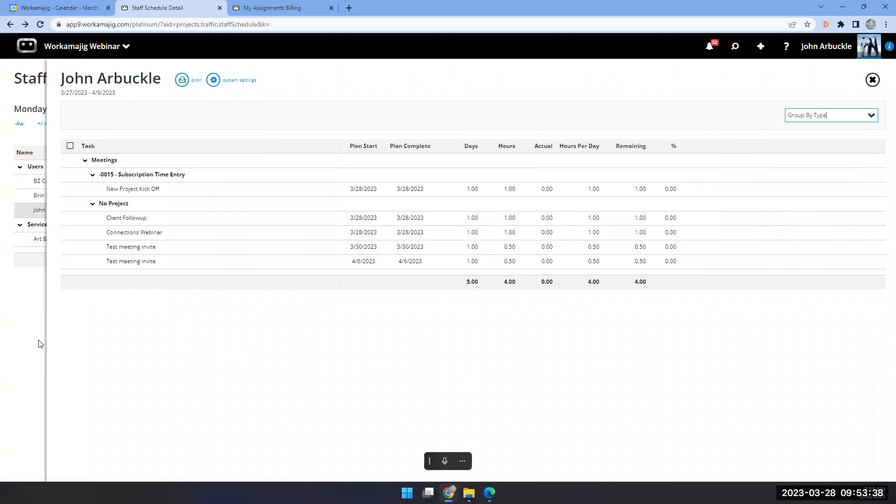
click(212, 83)
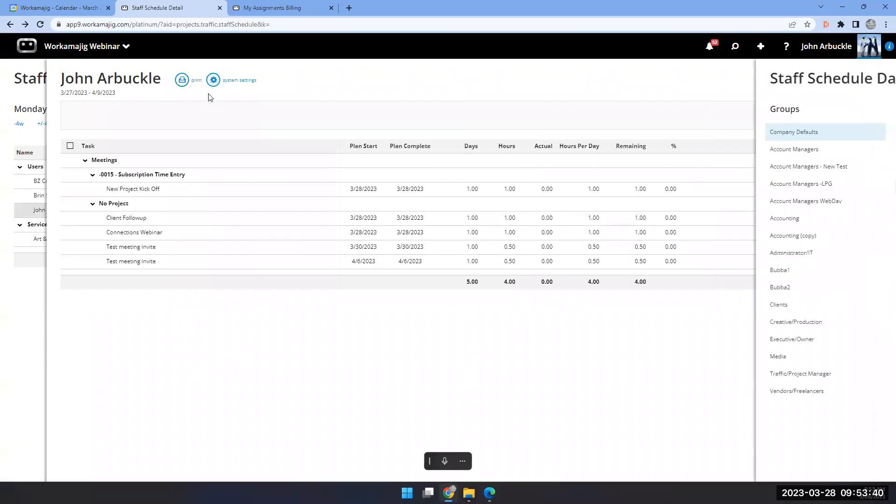
click(470, 399)
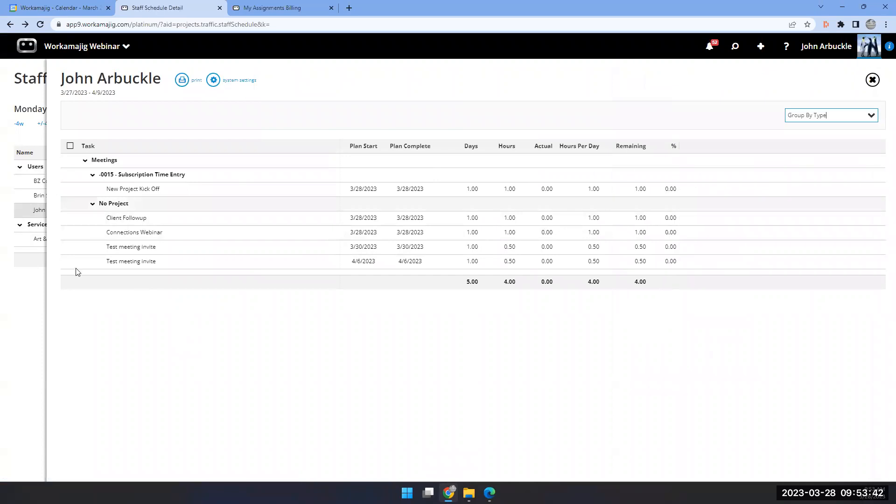
click(10, 301)
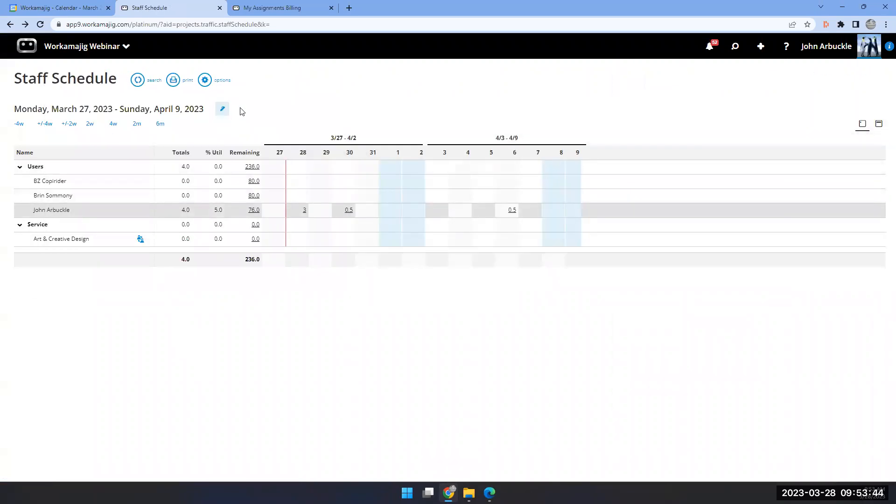
click(223, 111)
Save Staff Schedule options (Production status, no grouping, 2 default weeks) and reload the schedule.
click(250, 98)
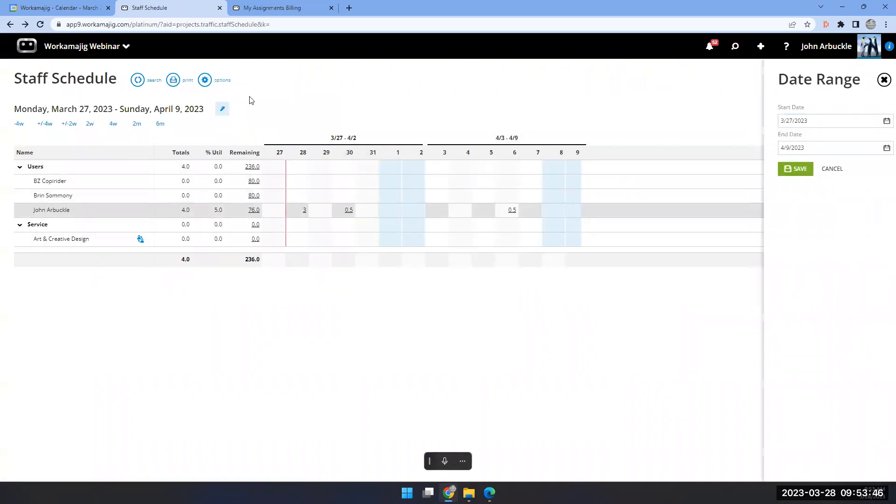
click(212, 81)
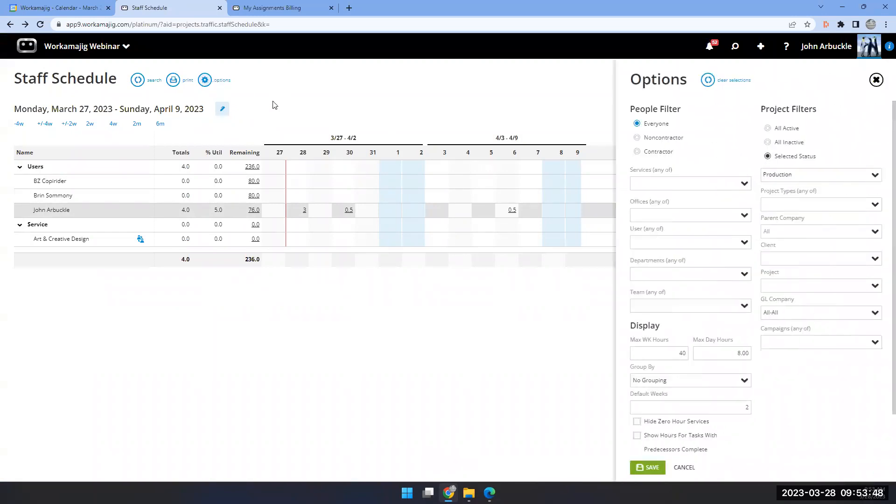
scroll(700, 286, down, 1)
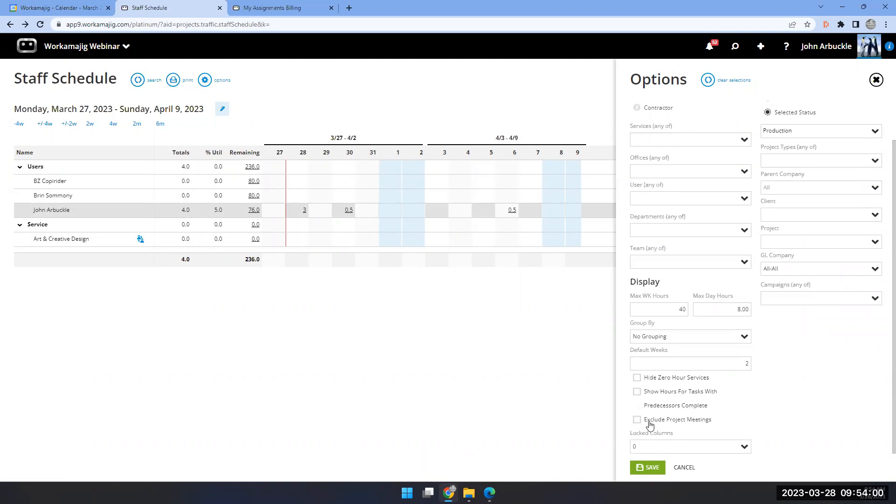
click(647, 467)
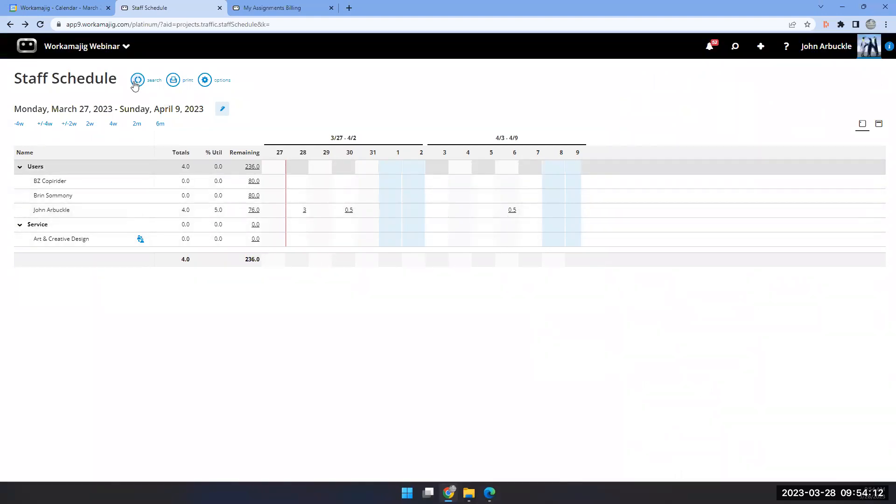
click(136, 81)
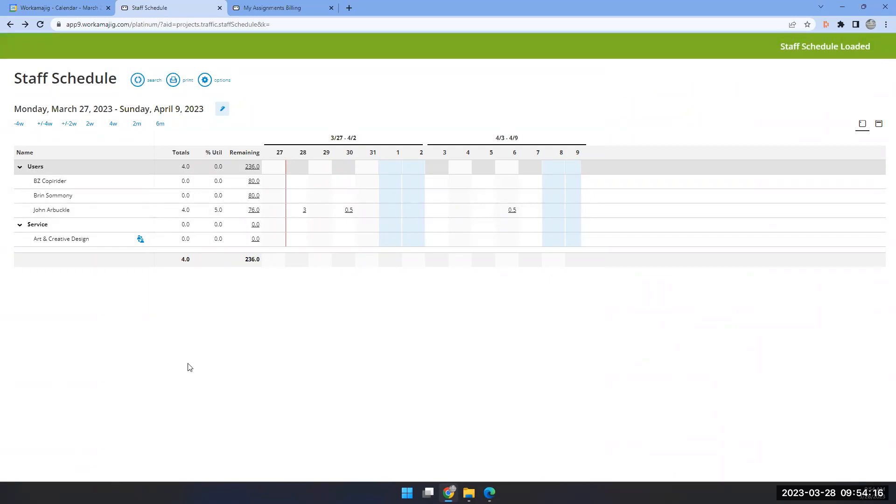
click(50, 9)
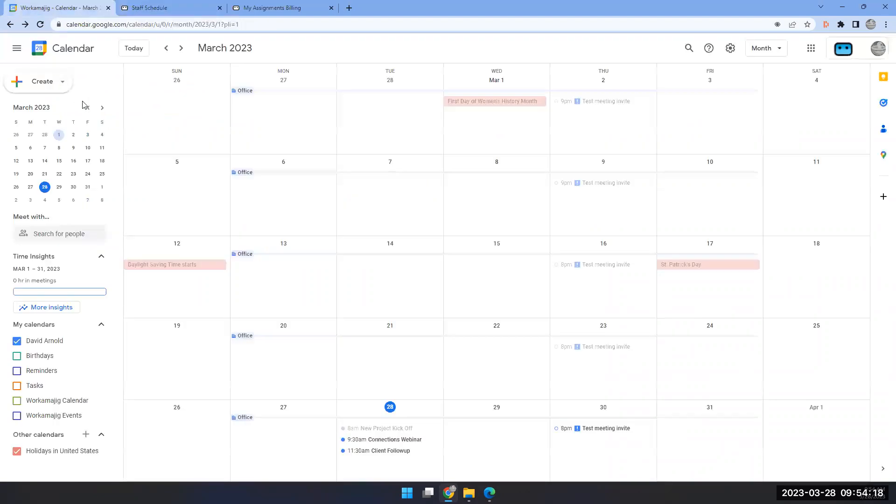